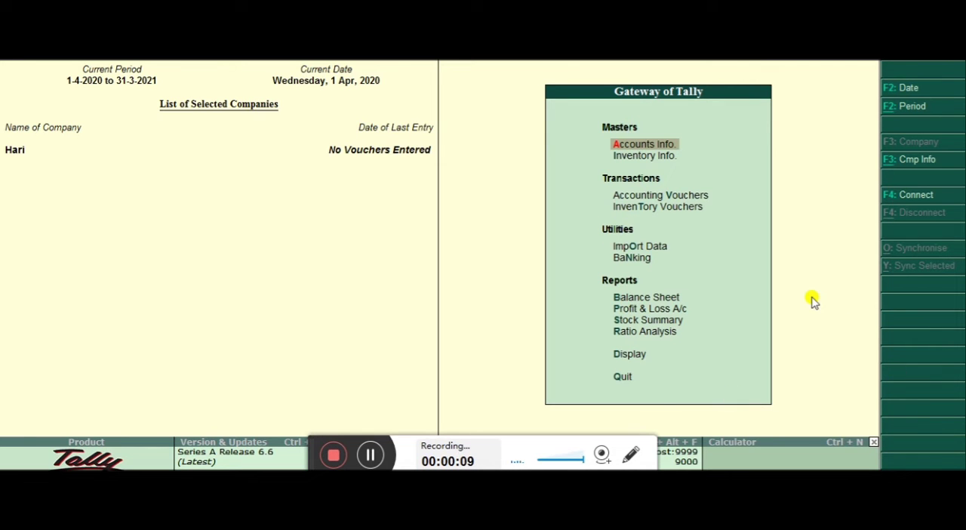
Enable Maintain cost centres in the company's accounting features, leaving cost centres for job costing off
key("F11")
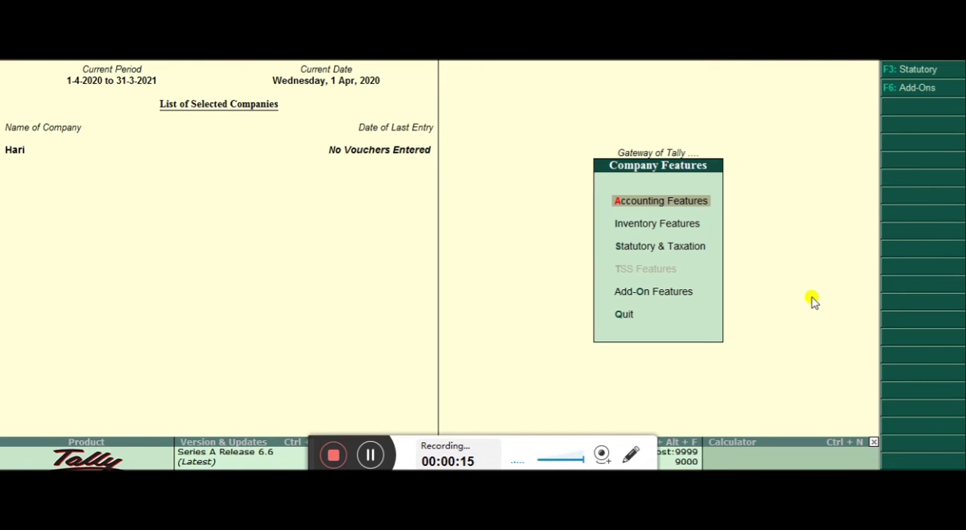
key("Return")
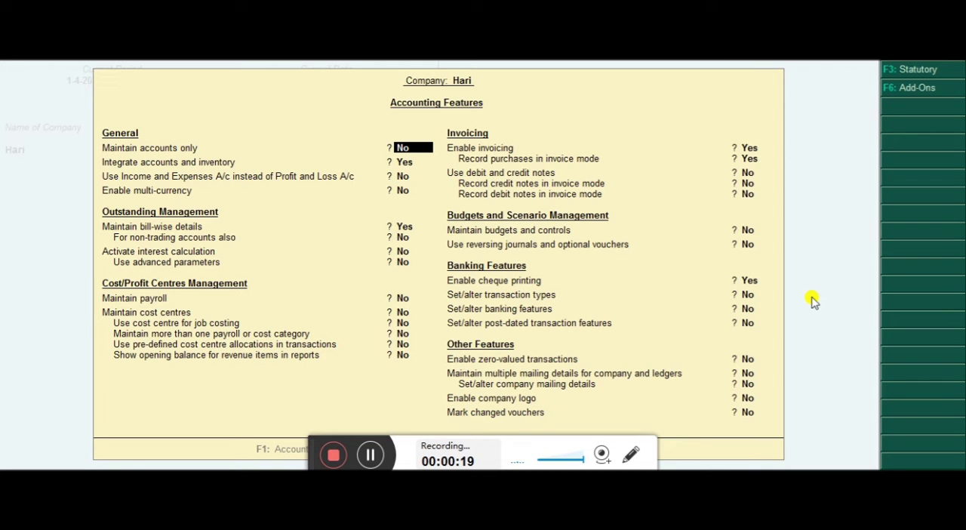
key("Down")
key("Down")
key("Down")
key("Down")
key("Down")
key("Down")
key("Down")
key("Down")
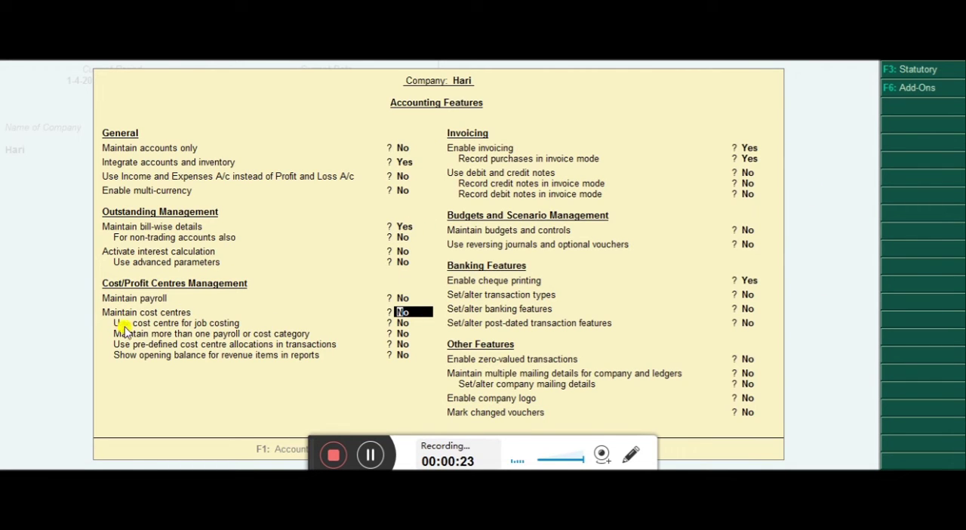
type("y")
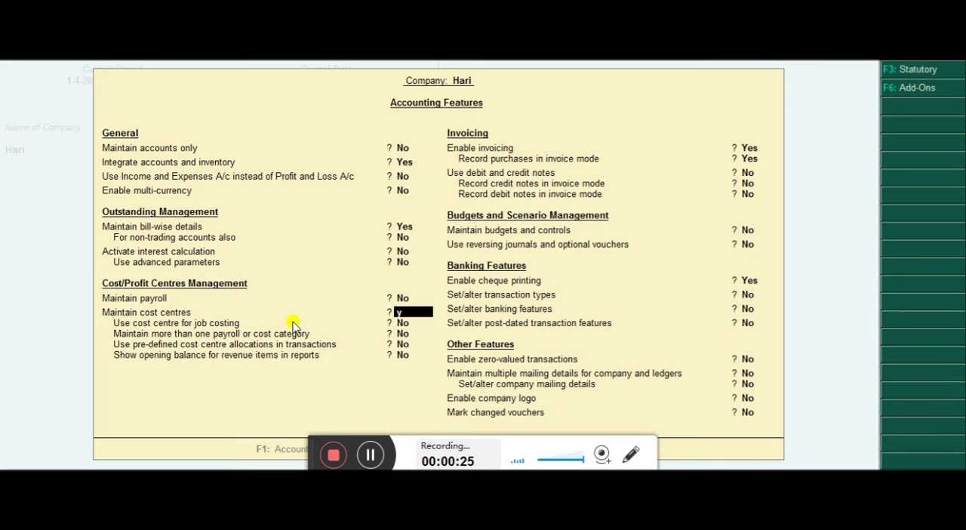
key("Return")
key("Return")
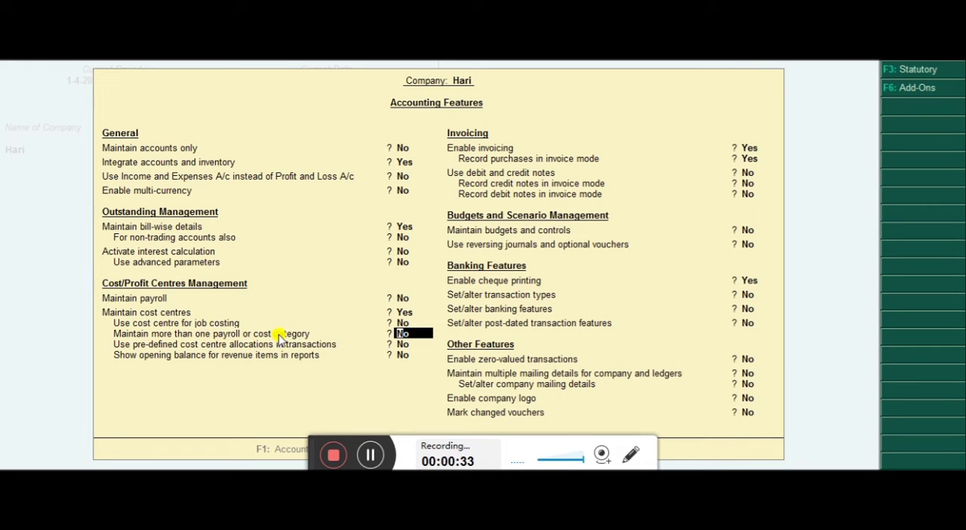
Enable Maintain more than one payroll or cost category and accept the accounting features
key("y")
key("Return")
key("Return")
key("Return")
key("Return")
key("Return")
key("Return")
key("Return")
key("Return")
key("Return")
key("Return")
key("Return")
key("Return")
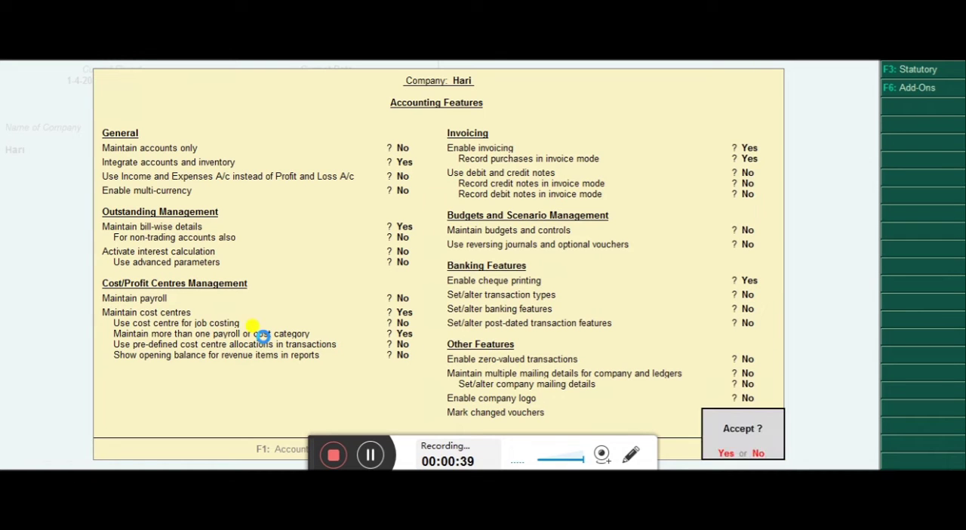
key("y")
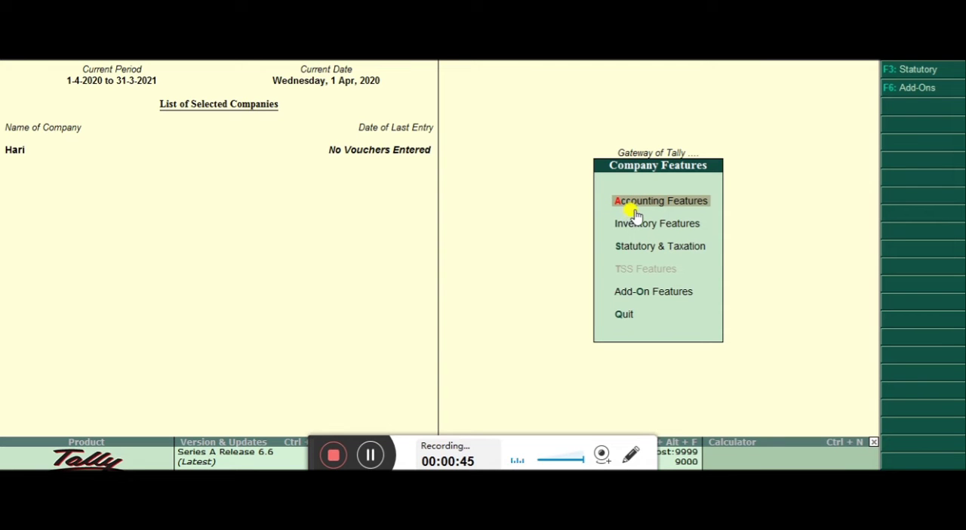
Review the cost centre settings in the company's accounting features, then return to the Gateway of Tally
left_click(693, 209)
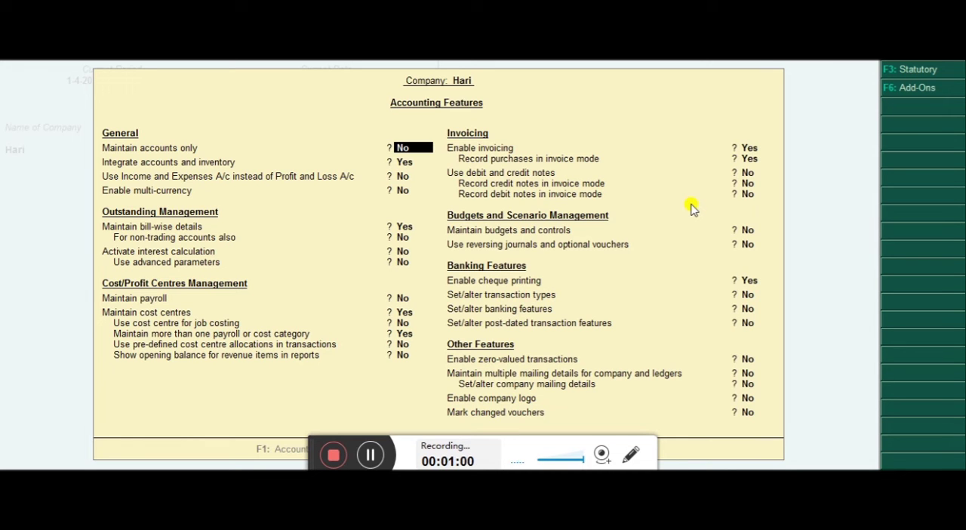
key("Escape")
key("Escape")
key("Escape")
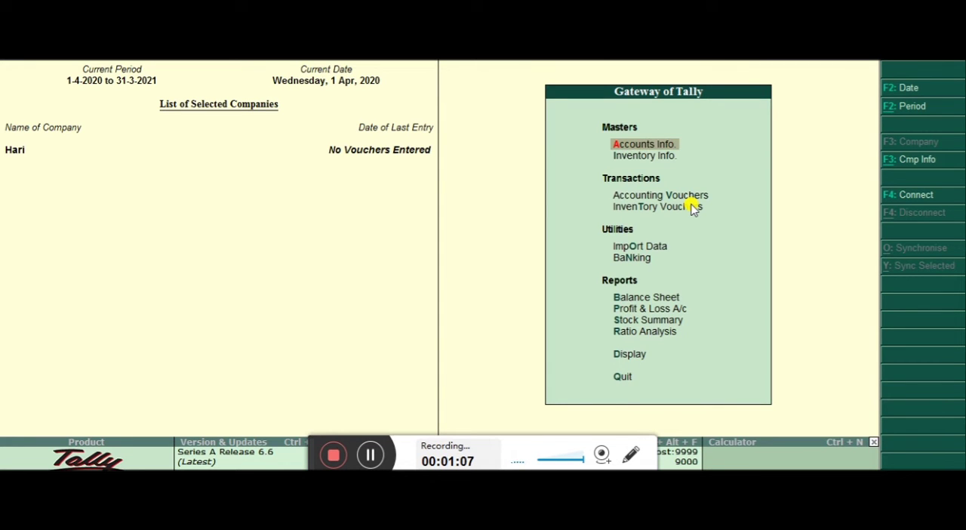
Open the cost category options in the company's accounts masters
key("Return")
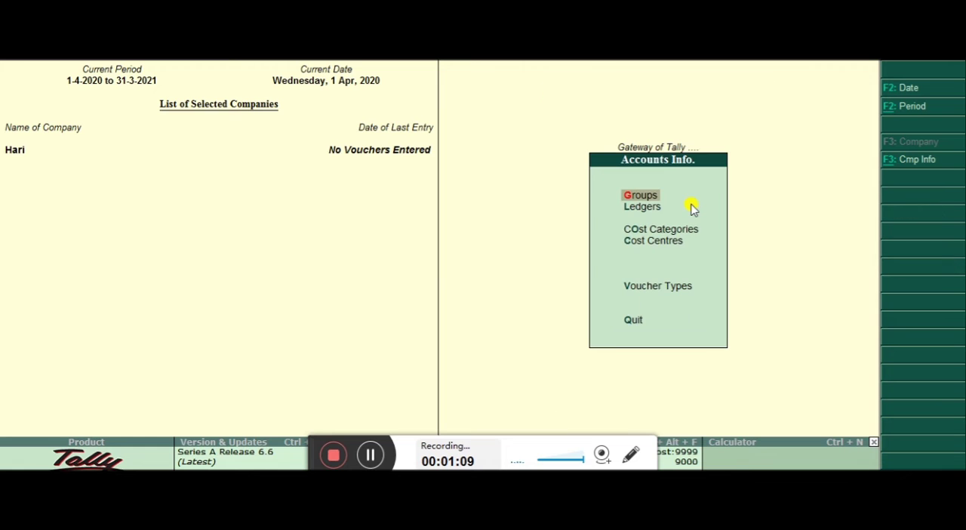
key("Down")
key("Down")
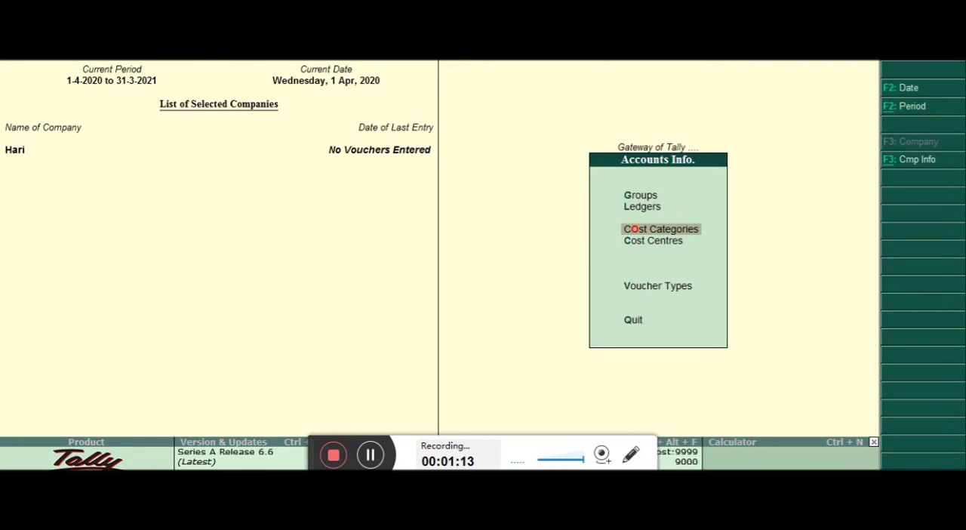
key("Down")
key("Up")
key("Down")
key("Up")
key("Down")
key("Up")
key("Down")
key("Up")
key("Return")
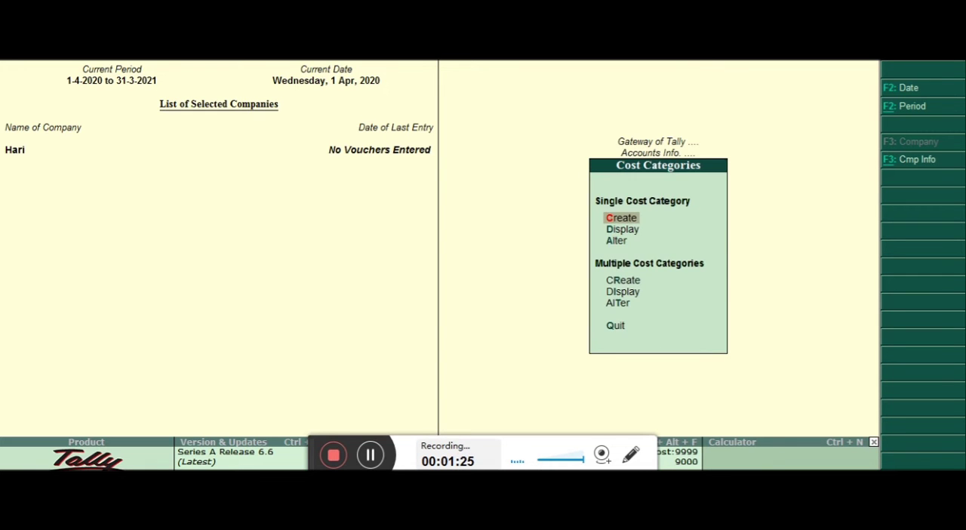
Create a single cost category named Employee that allocates revenue items but not non-revenue items
key("Return")
key("Return")
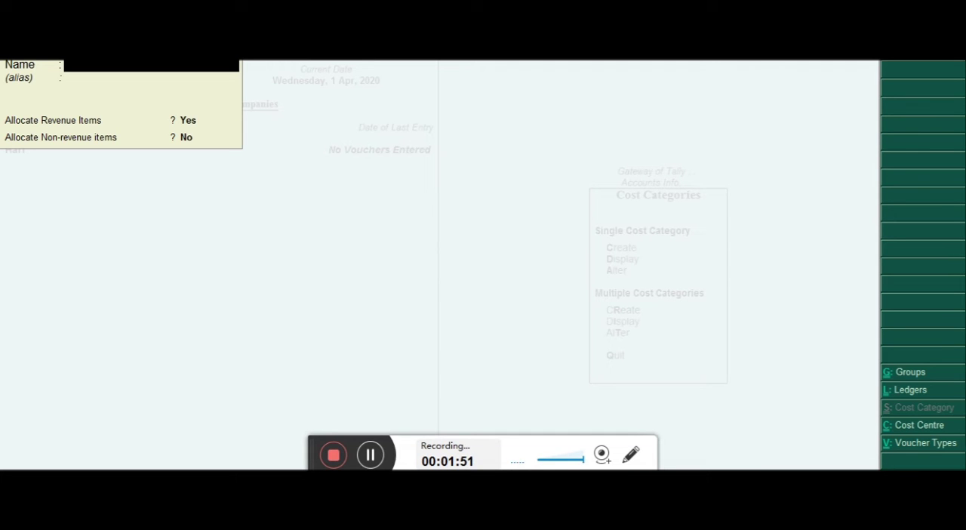
type("Employee")
key("Return")
key("Return")
key("Return")
key("Return")
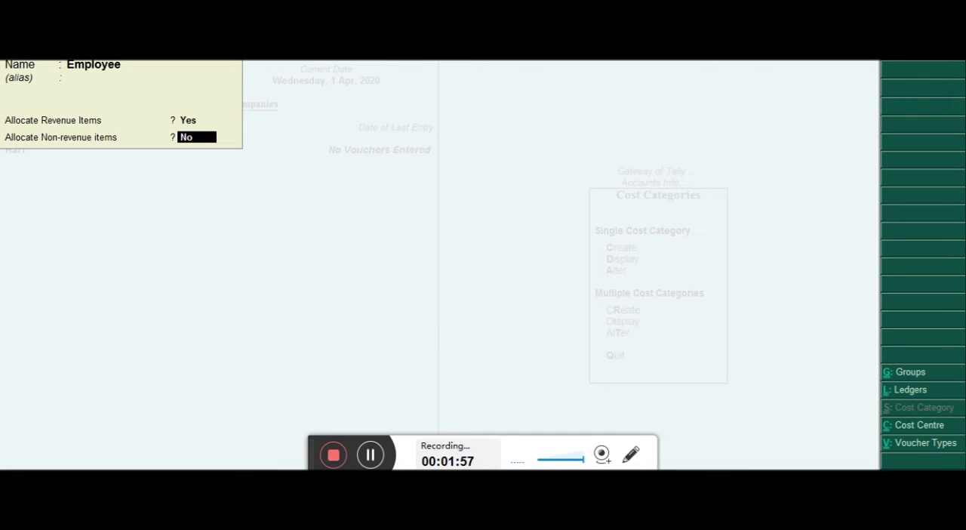
key("Return")
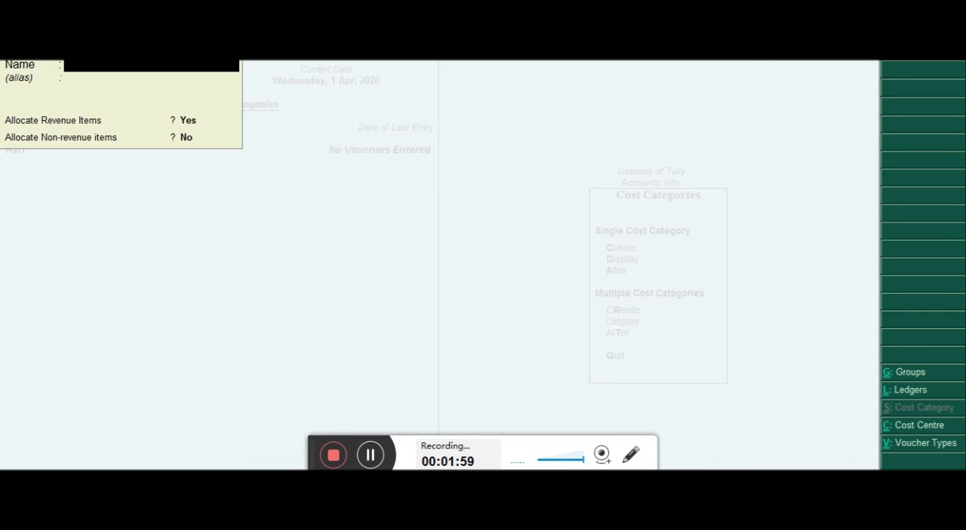
key("Escape")
key("Escape")
Create a single cost centre in the Employee category under Primary, named after the first employee
key("Down")
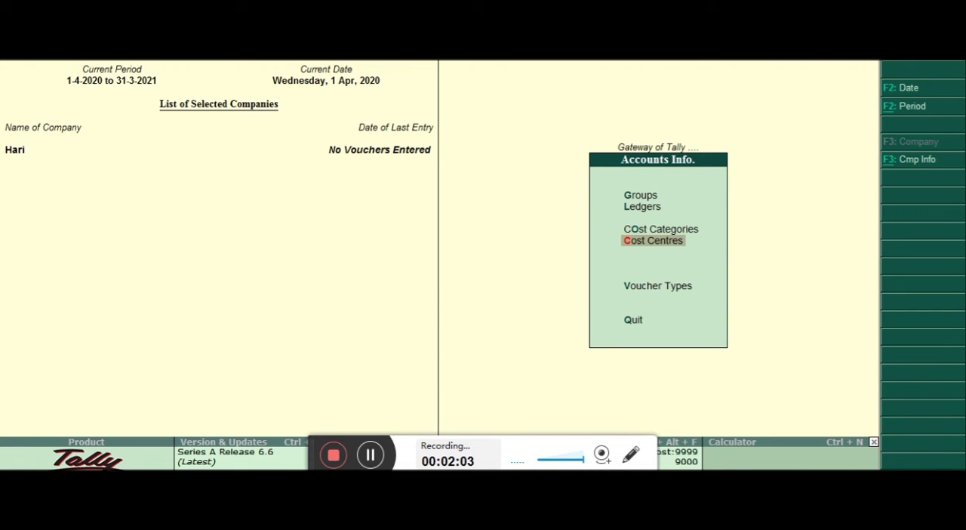
key("Return")
key("Return")
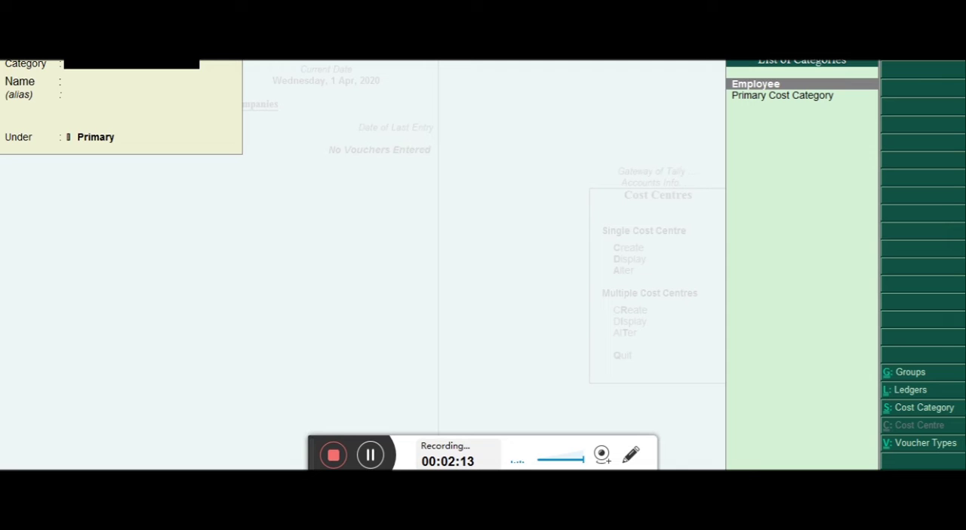
key("Return")
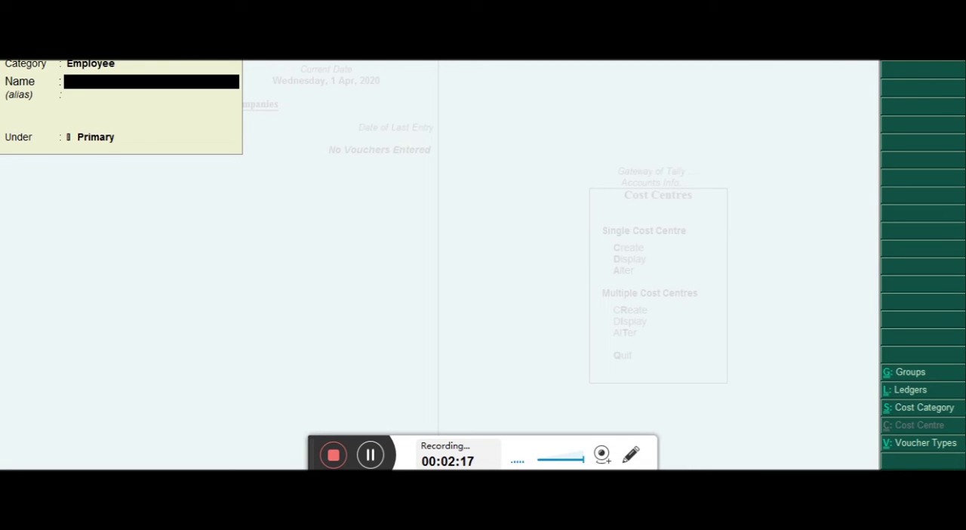
type("Ram")
key("Return")
key("Return")
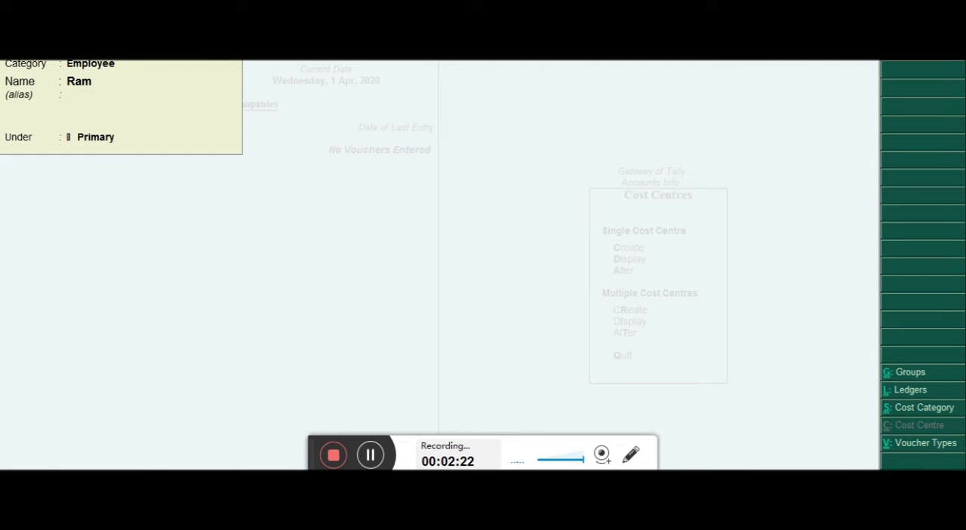
key("Return")
key("Return")
Create a second Employee cost centre under Primary, entering the second employee's name
type("Shyam")
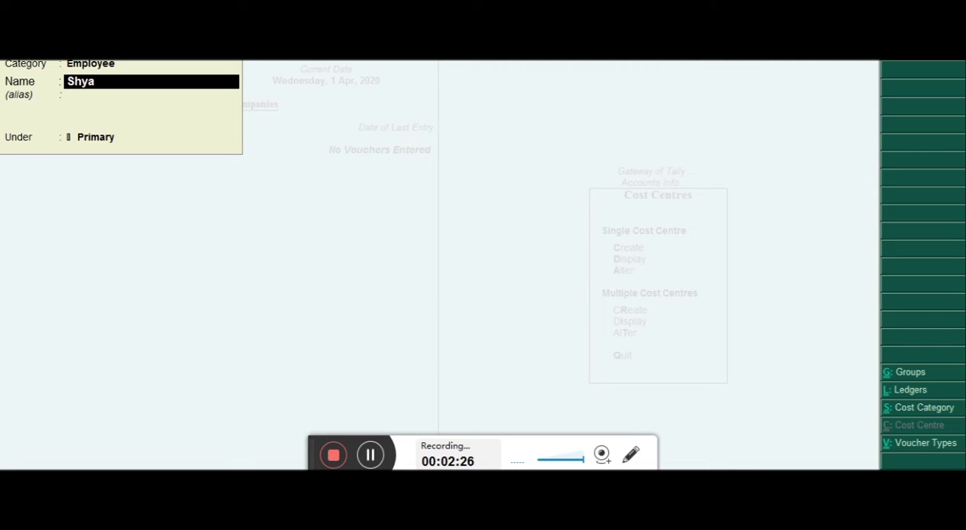
key("Return")
Create a third Employee cost centre under Primary, entering the third employee's name, and accept it
key("Return")
key("Return")
key("Return")
type("Luckey")
key("Return")
key("Return")
key("Return")
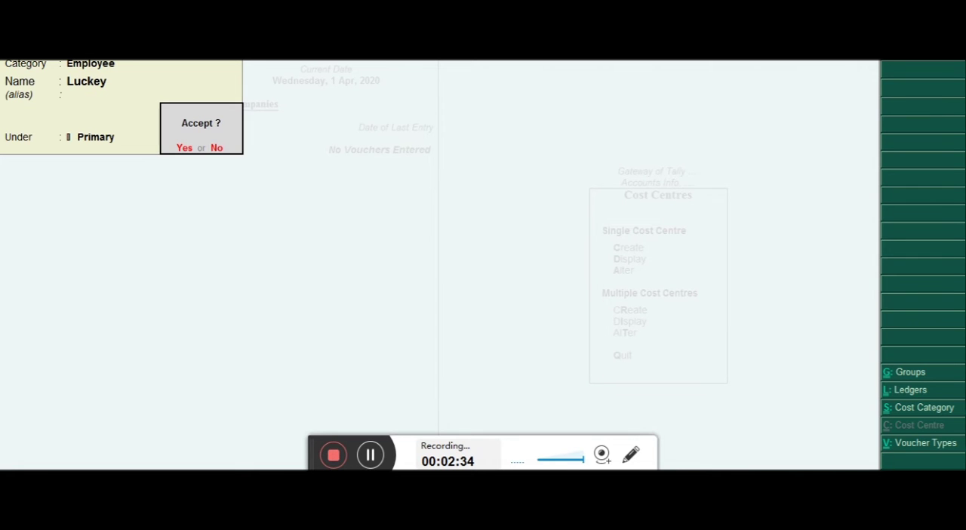
Create a fourth Employee cost centre under Primary with the fourth employee's name, then leave cost centre creation
key("Return")
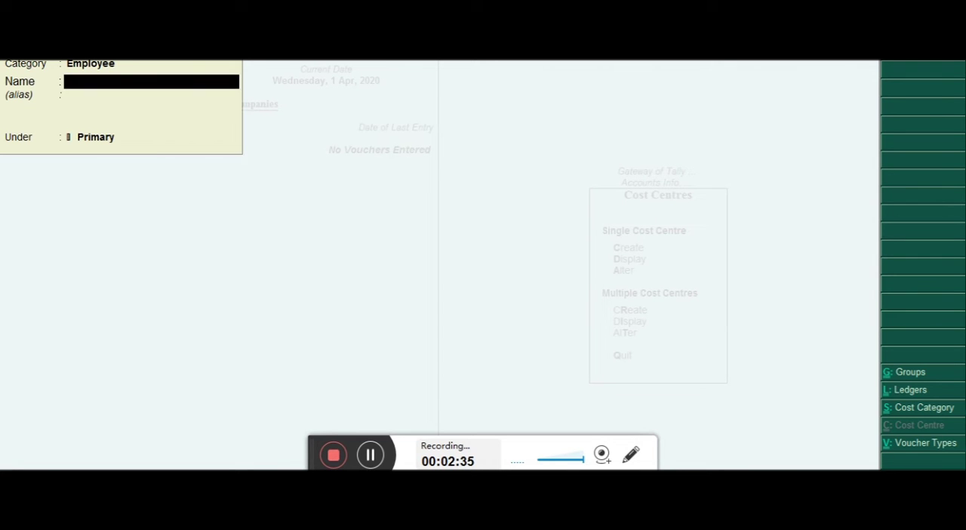
type("Manoj")
key("Return")
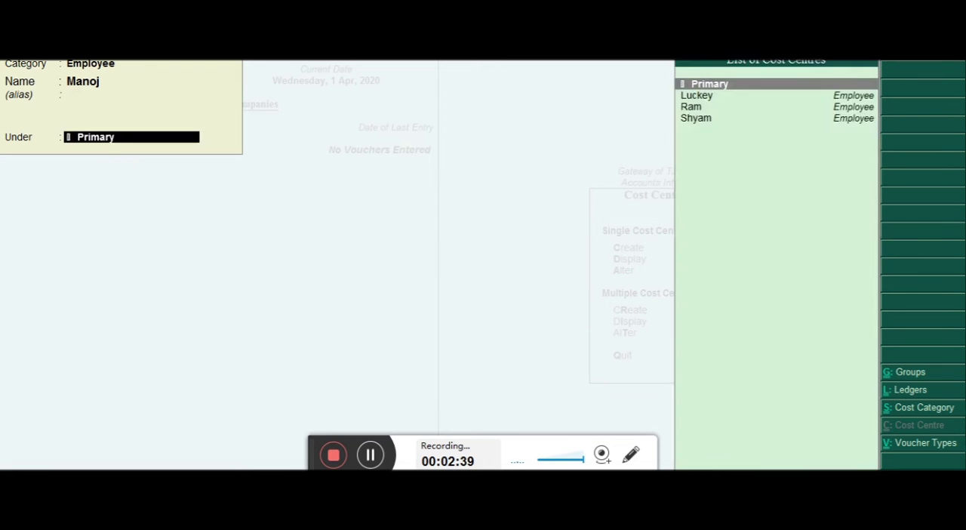
key("Return")
key("Return")
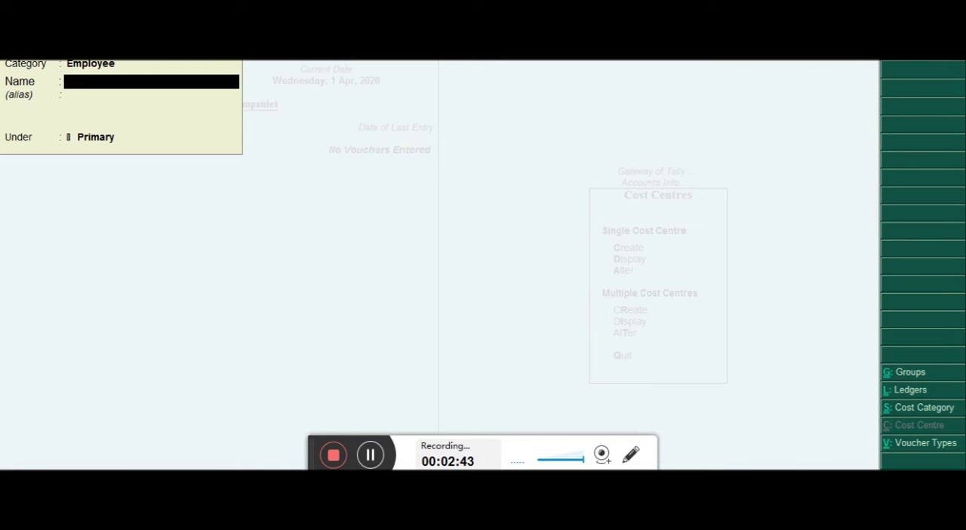
key("Escape")
key("Return")
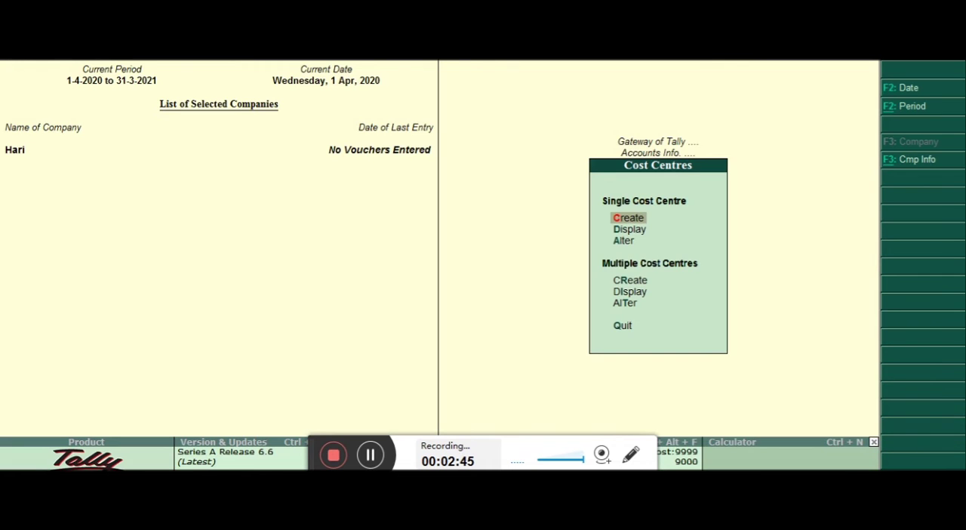
key("Escape")
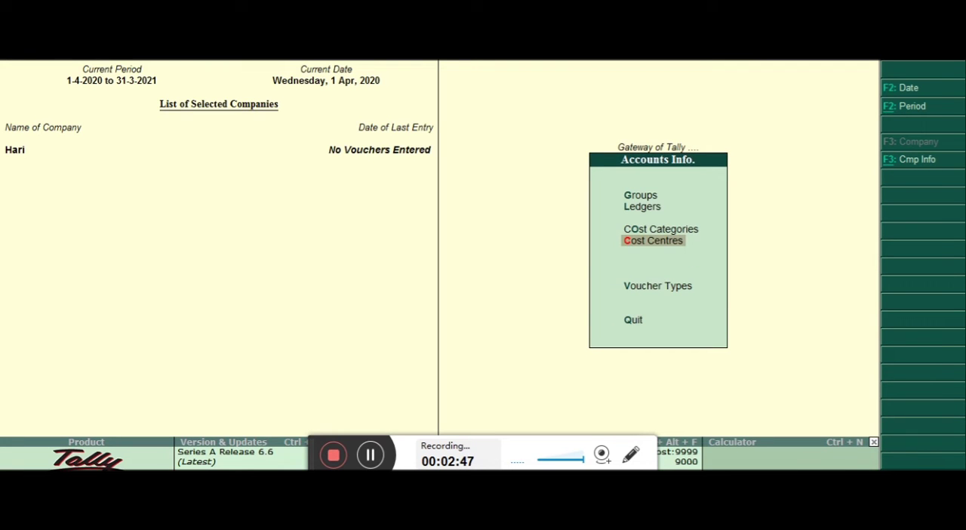
Start a new single ledger in the accounts masters and name it Sallary
key("Up")
key("Up")
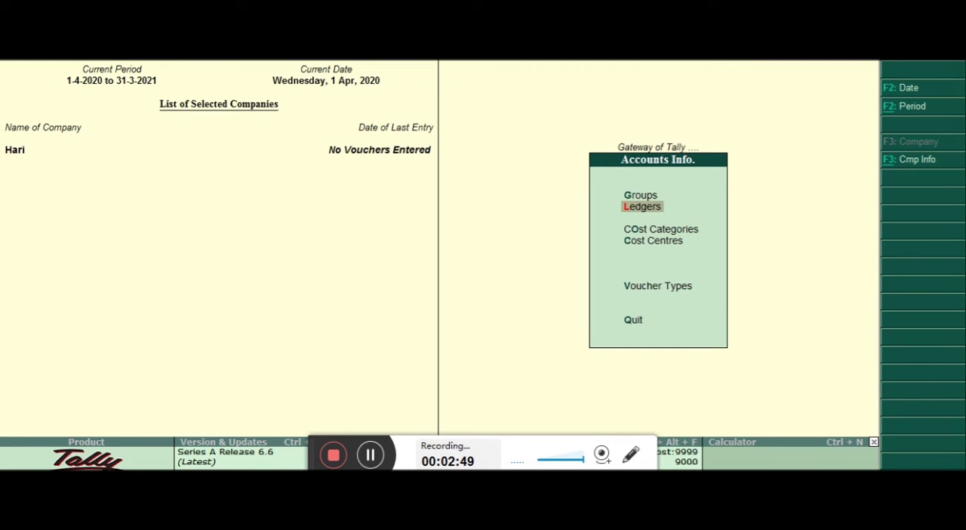
key("Escape")
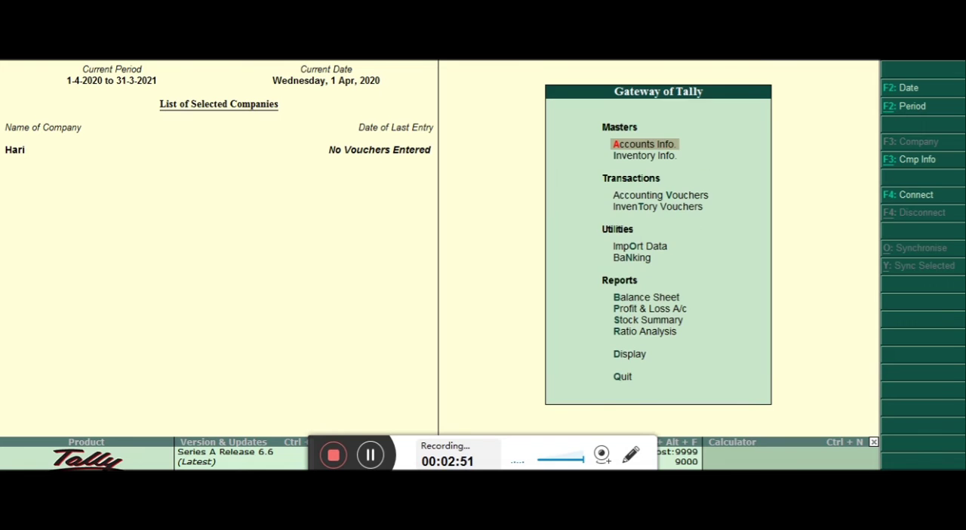
key("Return")
key("Down")
key("Return")
key("Return")
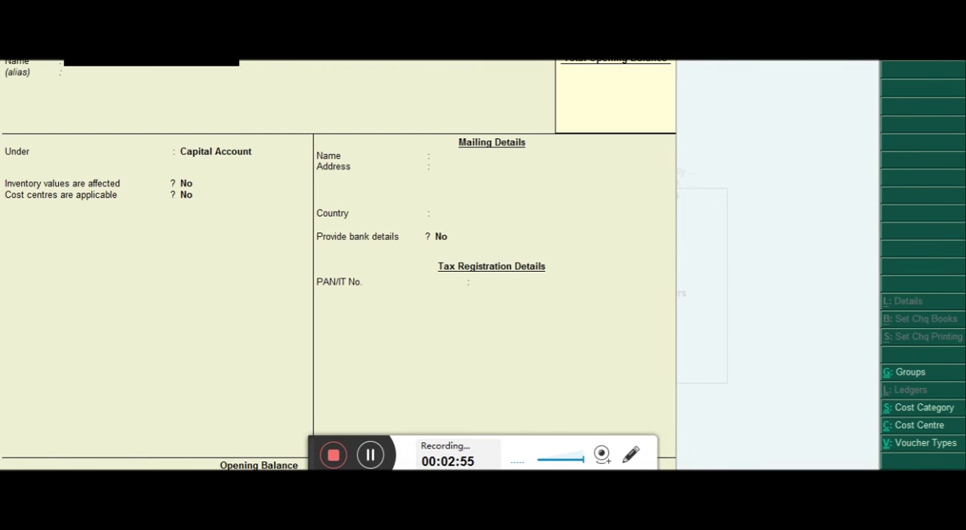
type("S")
type("an")
type("a")
type("y")
key("BackSpace")
type("ry")
key("Return")
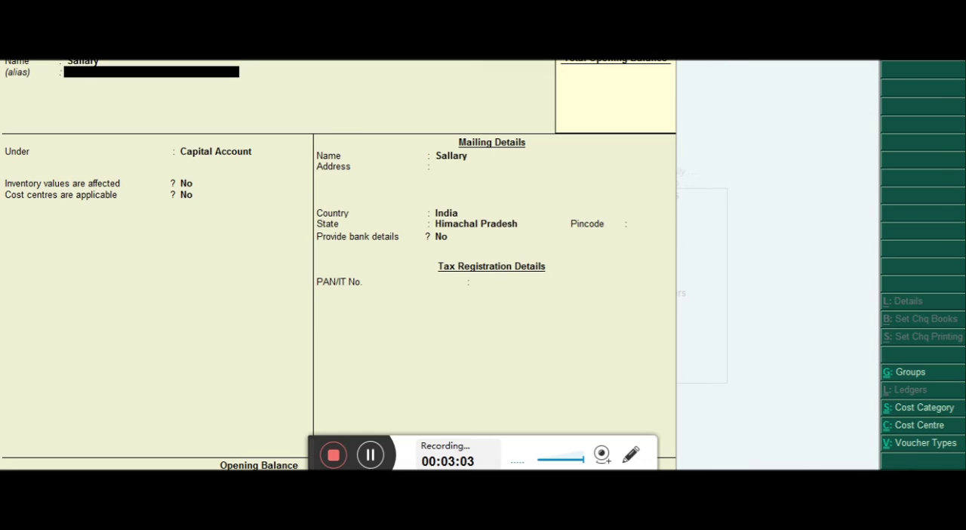
Place the Sallary ledger under Indirect Expenses, with inventory values not affected and ledger type Not Applicable
key("Return")
type("In")
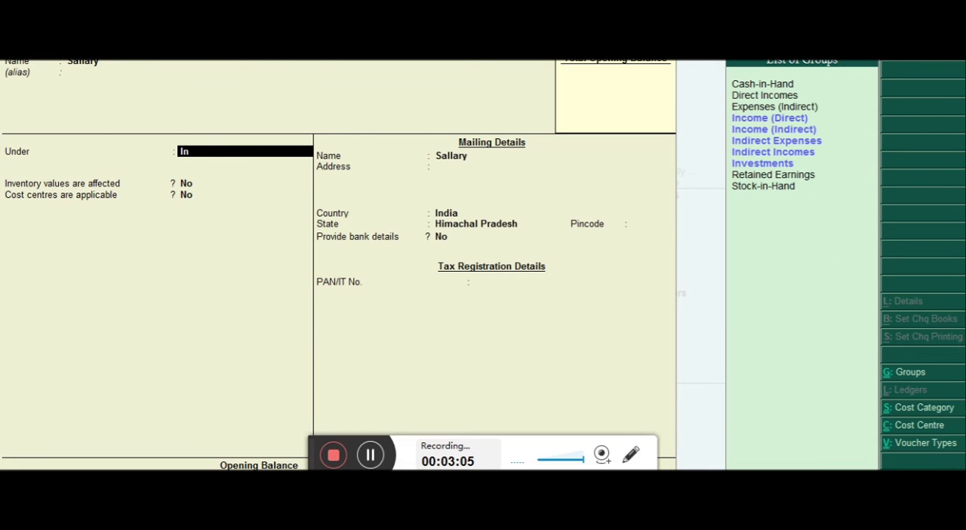
key("Down")
key("Down")
key("Down")
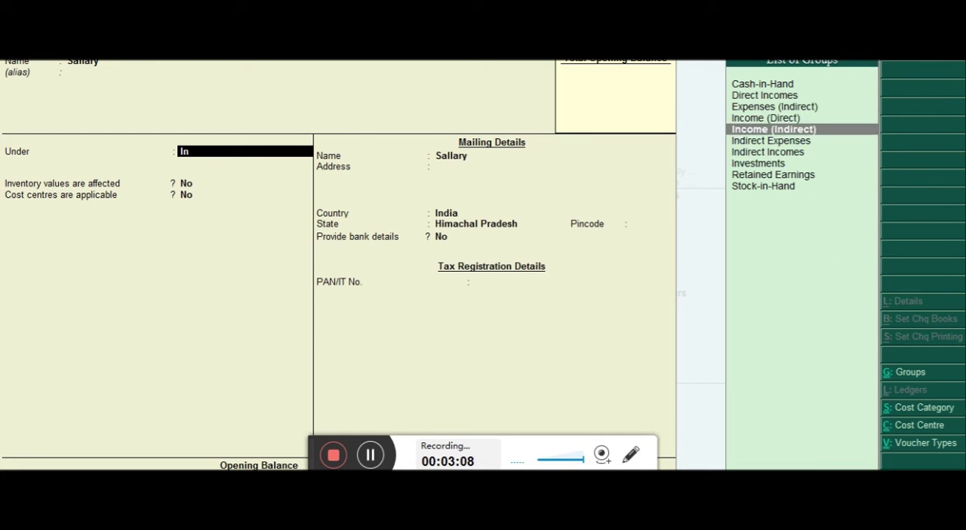
key("Return")
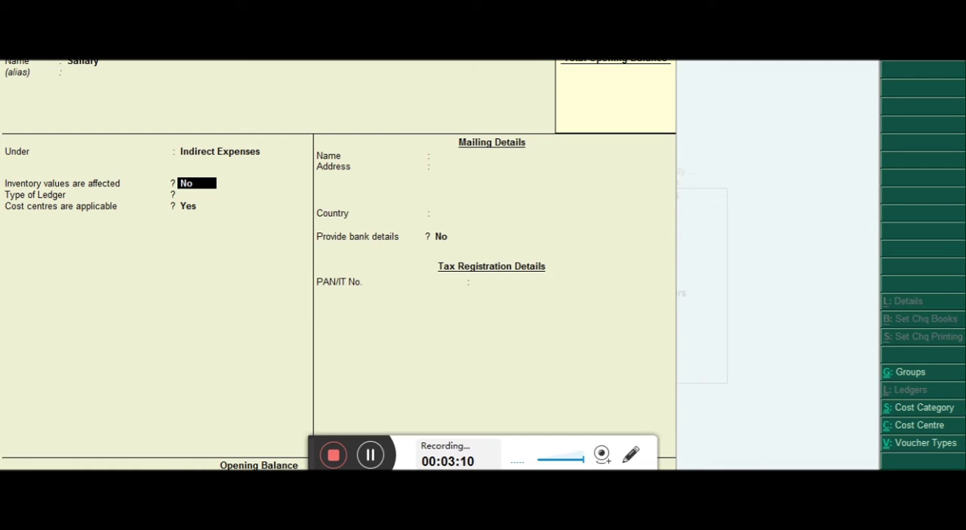
key("Return")
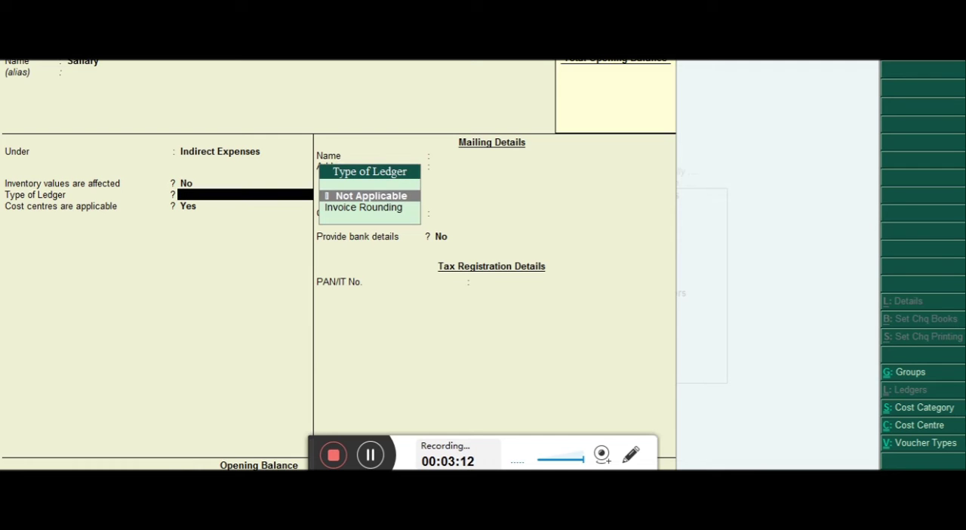
key("Return")
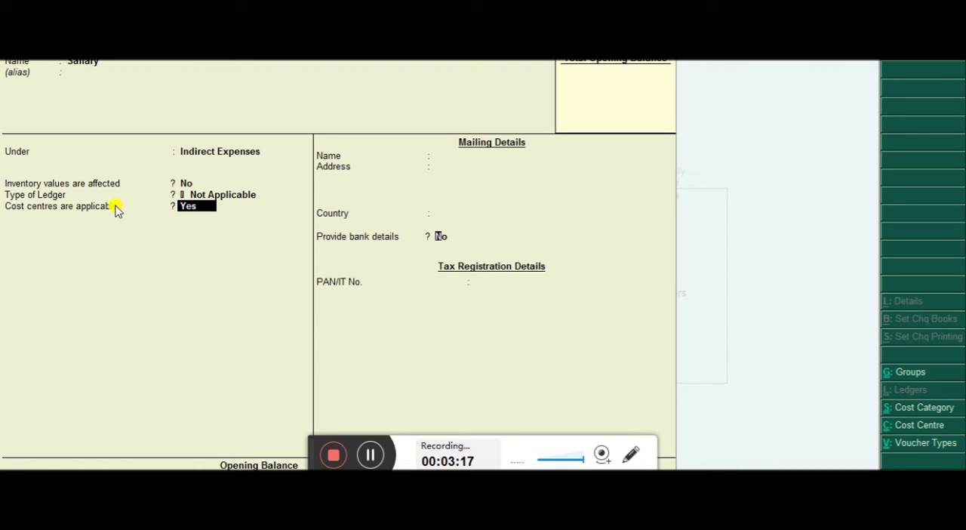
Keep cost centres applicable for the Sallary ledger, accept it without further details, and leave ledger creation
key("Return")
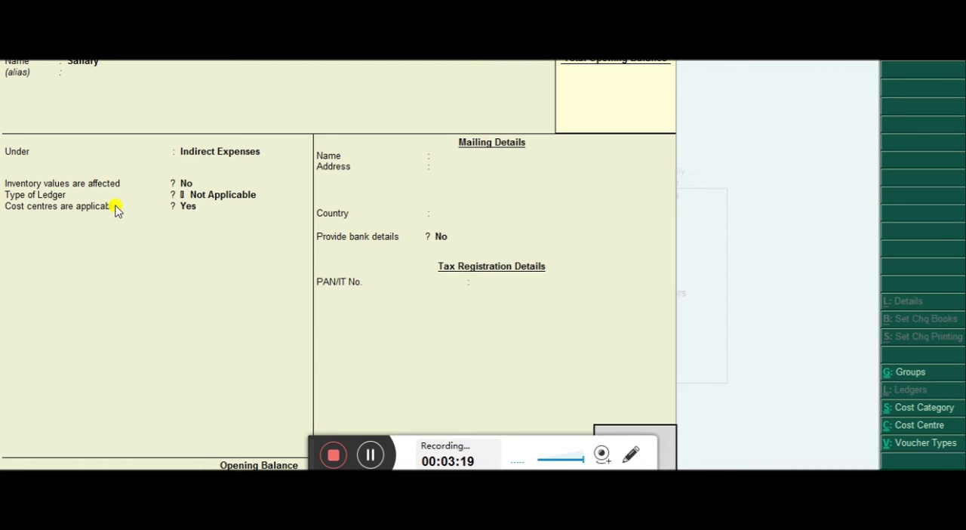
key("Return")
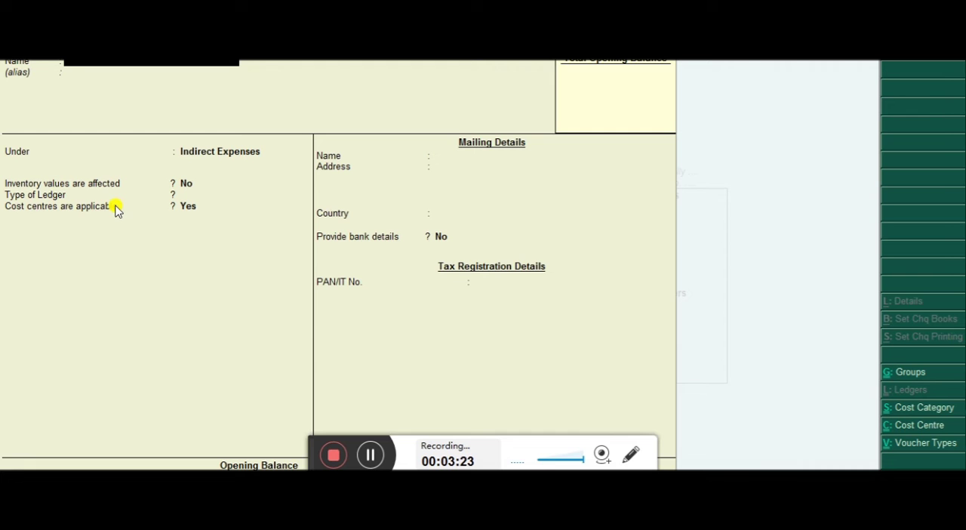
key("Escape")
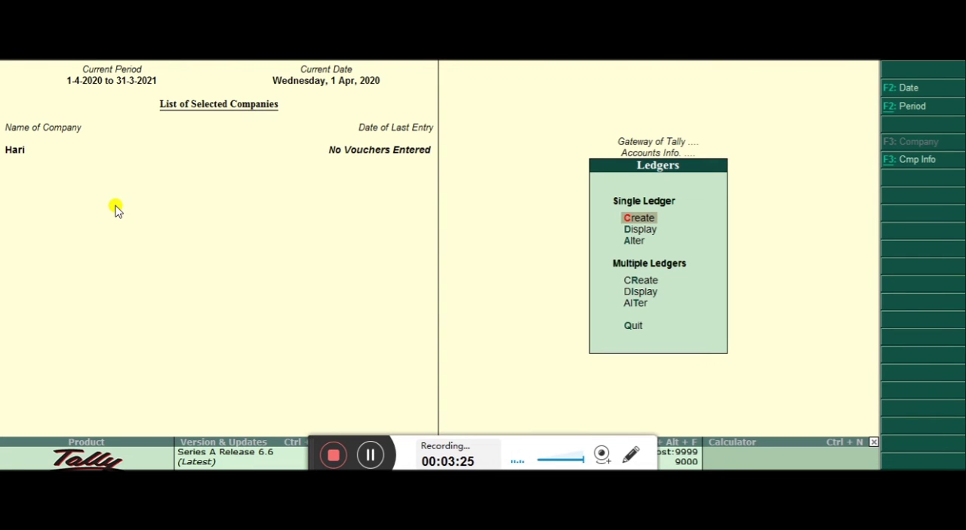
key("Escape")
key("Escape")
key("Escape")
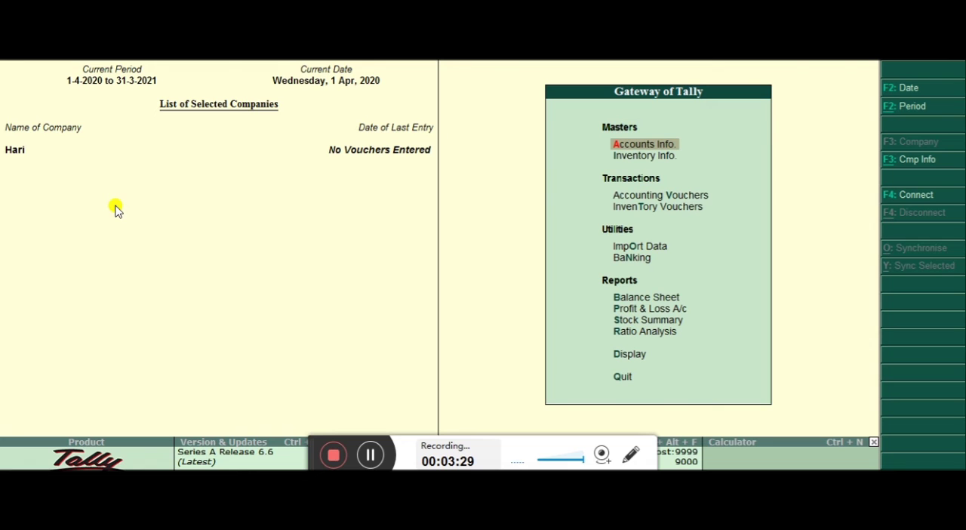
Start a payment voucher and debit the Sallary ledger with 50,000
left_click(115, 210)
key("v")
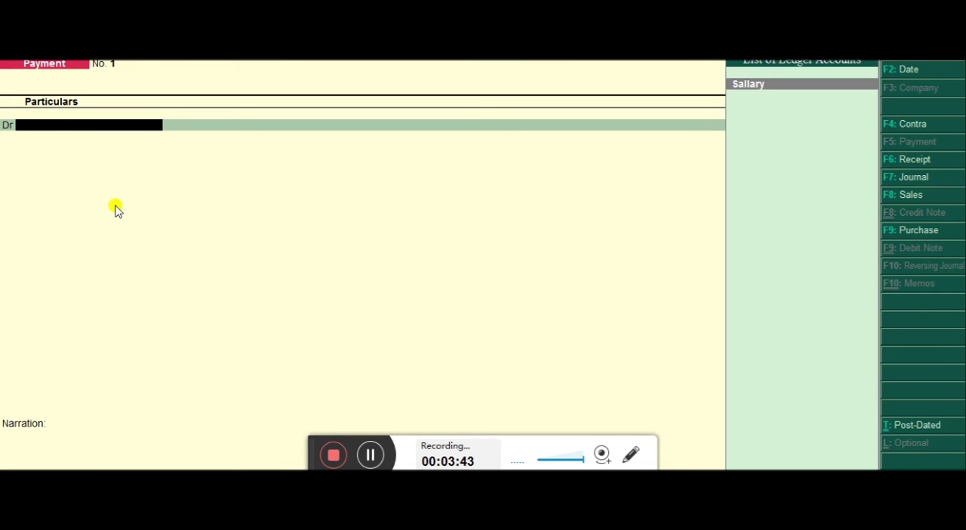
key("Return")
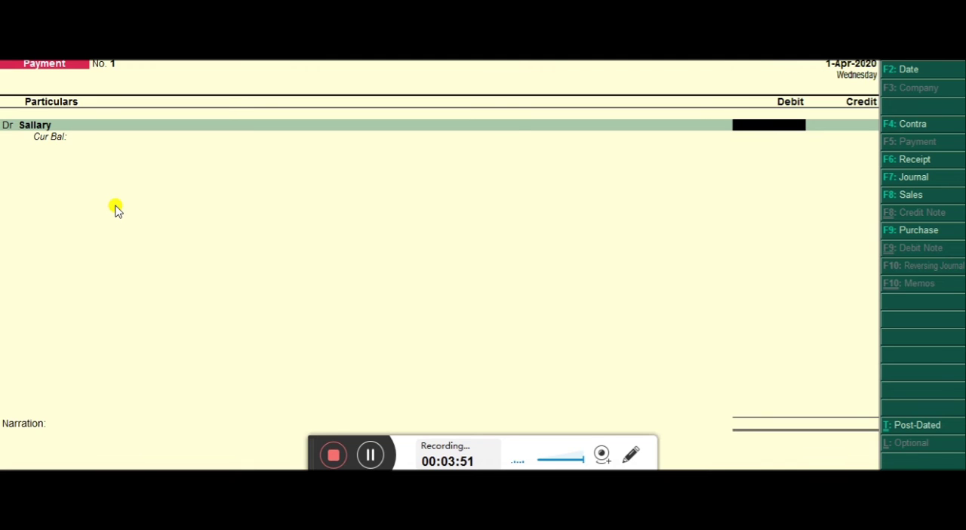
type("50,0")
type("0000")
key("Return")
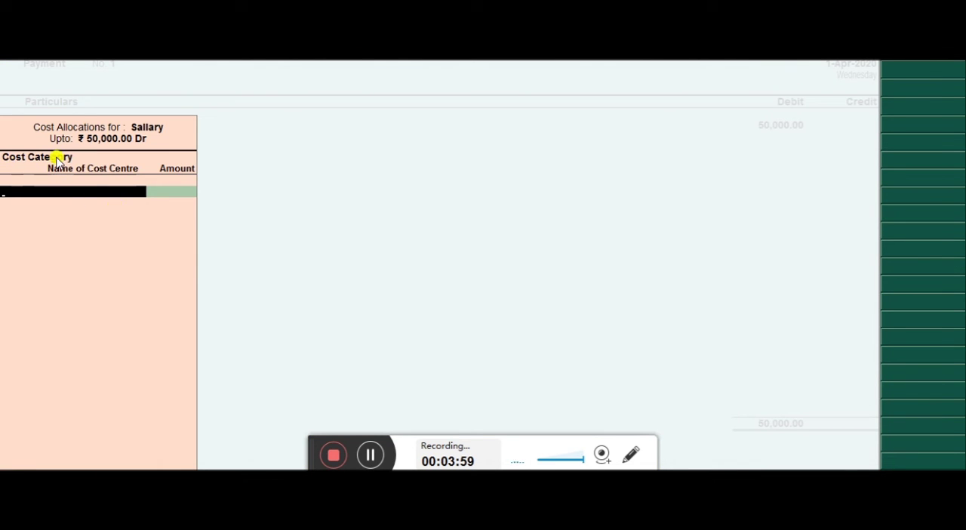
Under the Employee cost category, allocate 10,000 of the salary to the first employee in the cost centre list
key("space")
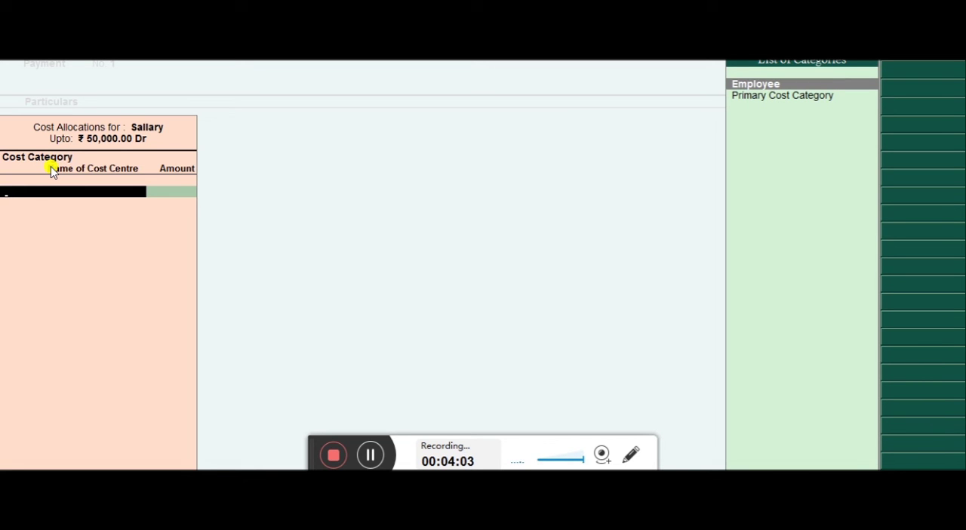
key("Return")
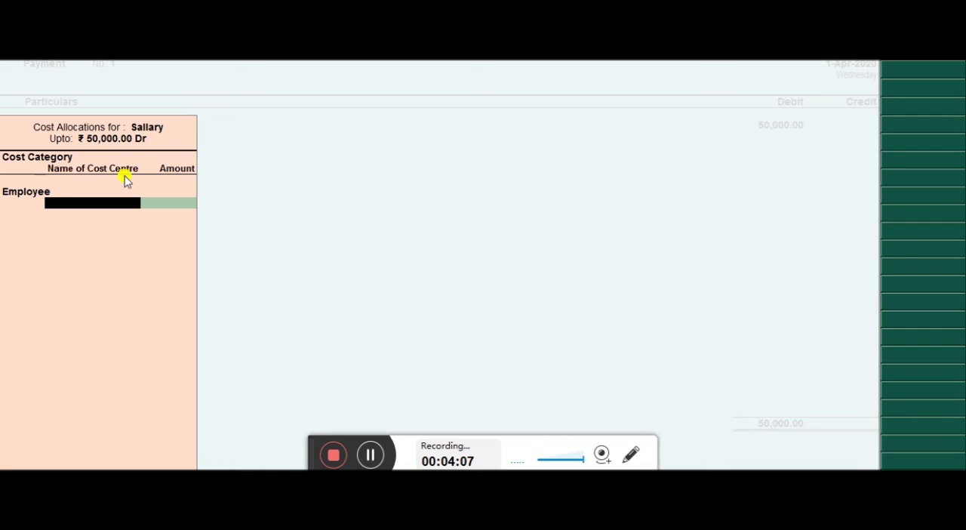
key("space")
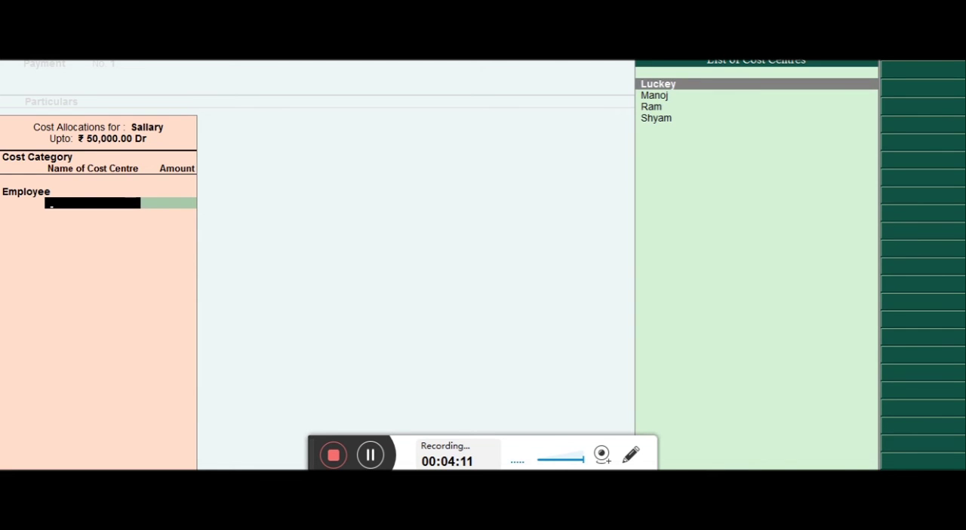
key("Return")
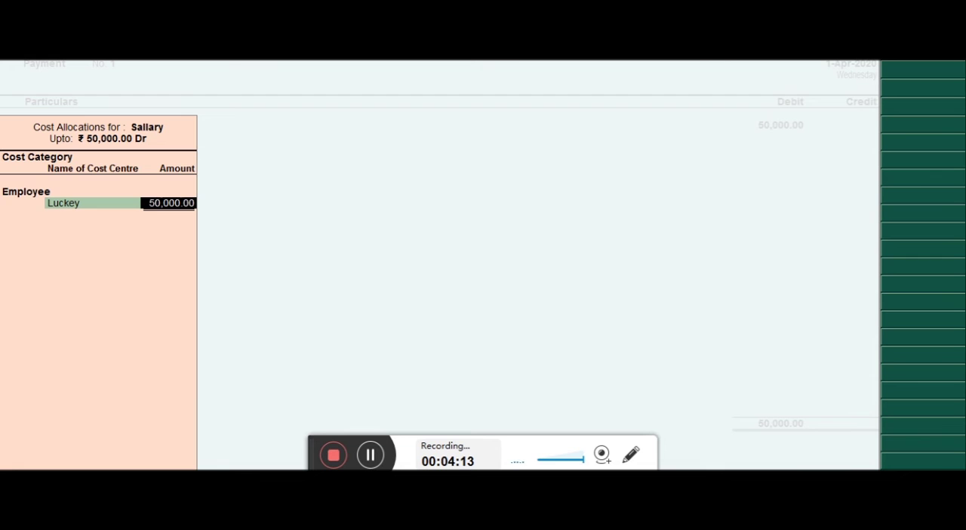
type("1")
type("0,00")
type("0000")
key("Return")
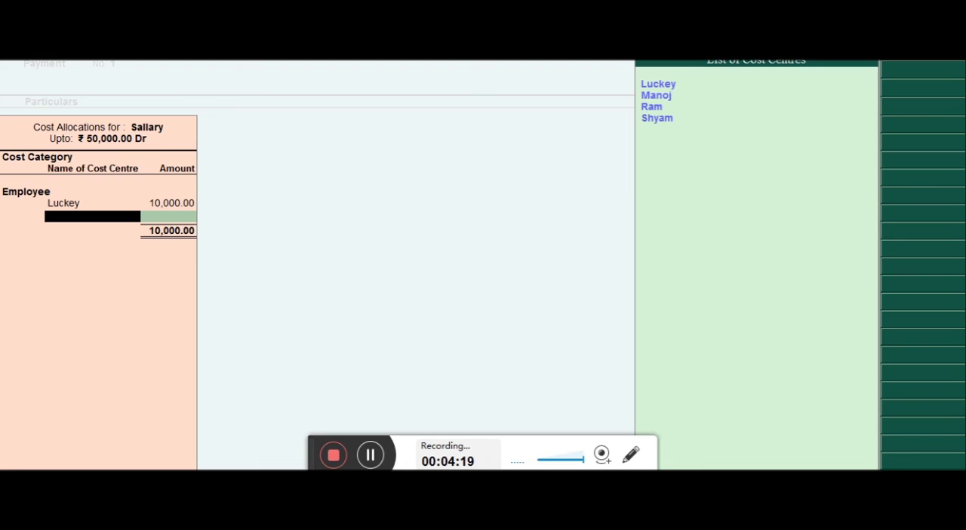
Allocate 10,000 of the salary to the second employee in the cost centre list
key("Down")
key("Return")
type("10000")
key("Return")
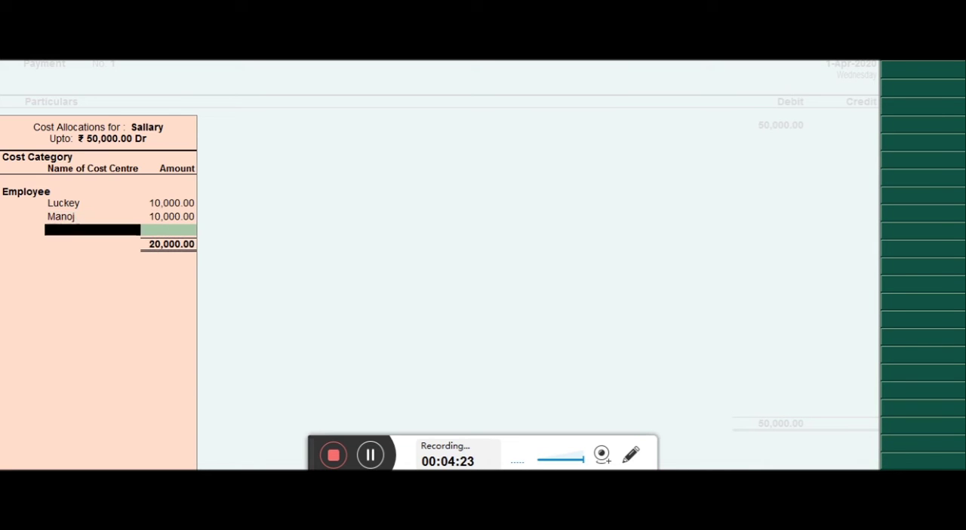
Allocate 15,000 of the salary to the third employee in the cost centre list
key("Down")
key("Down")
key("Down")
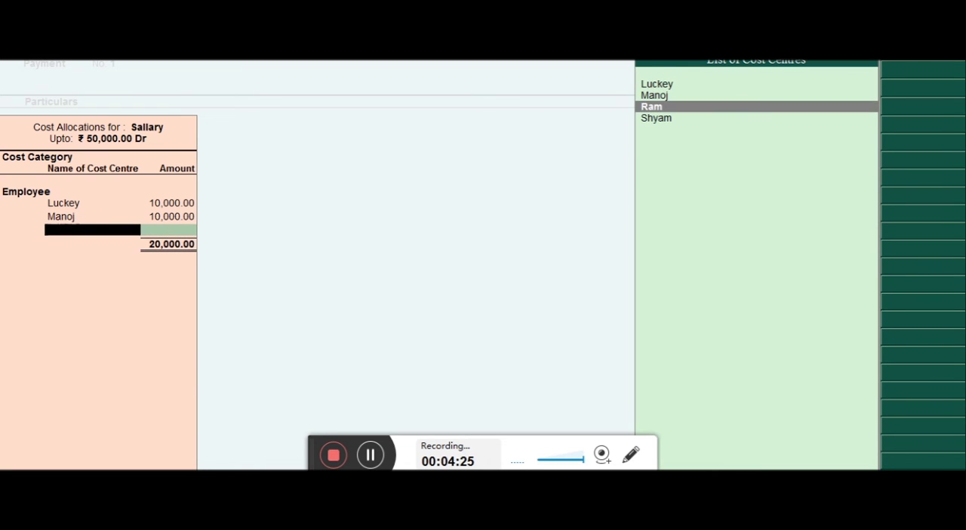
key("Return")
type("15,000")
key("Return")
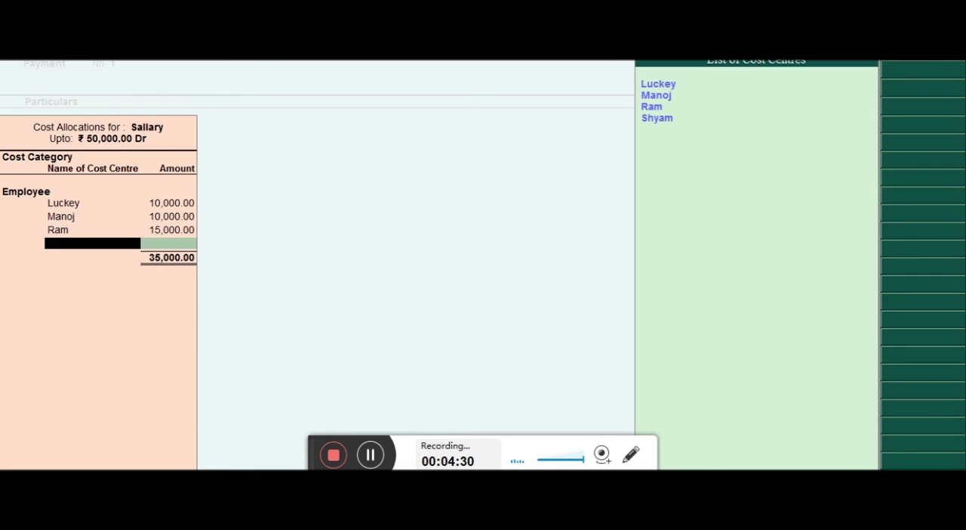
Allocate the remaining 15,000 to the fourth employee in the cost centre list and finish the cost allocation
key("Down")
key("Down")
key("Down")
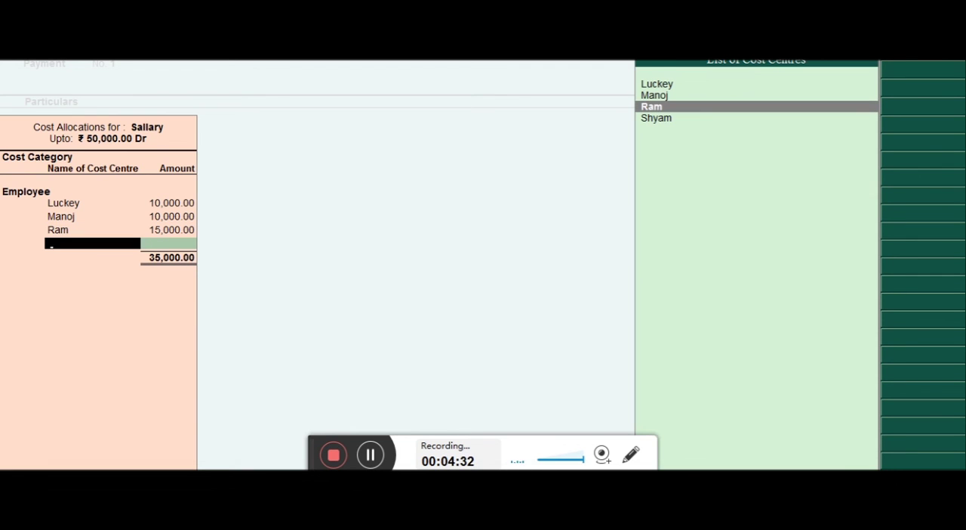
key("Down")
key("Return")
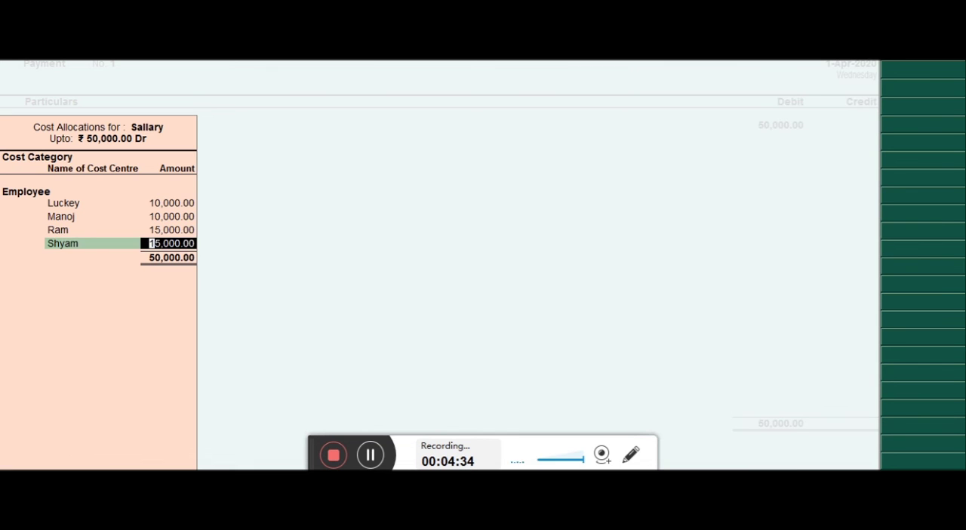
key("Return")
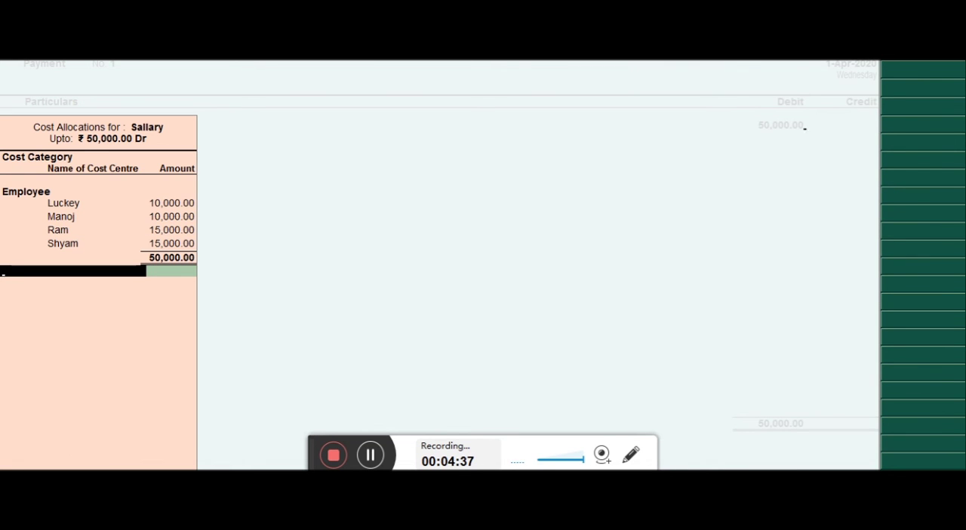
key("Return")
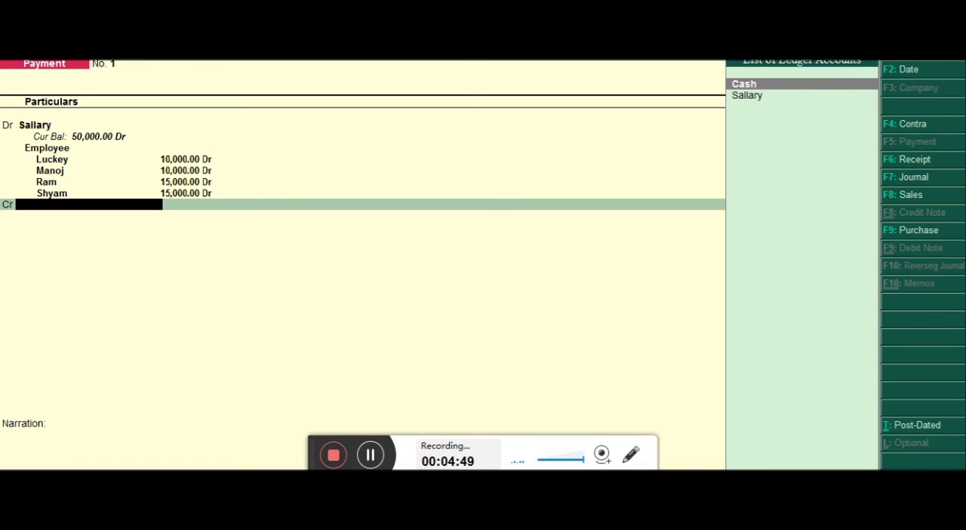
Credit Cash with 50,000, save the payment voucher without a narration, and leave voucher entry
key("Return")
key("Return")
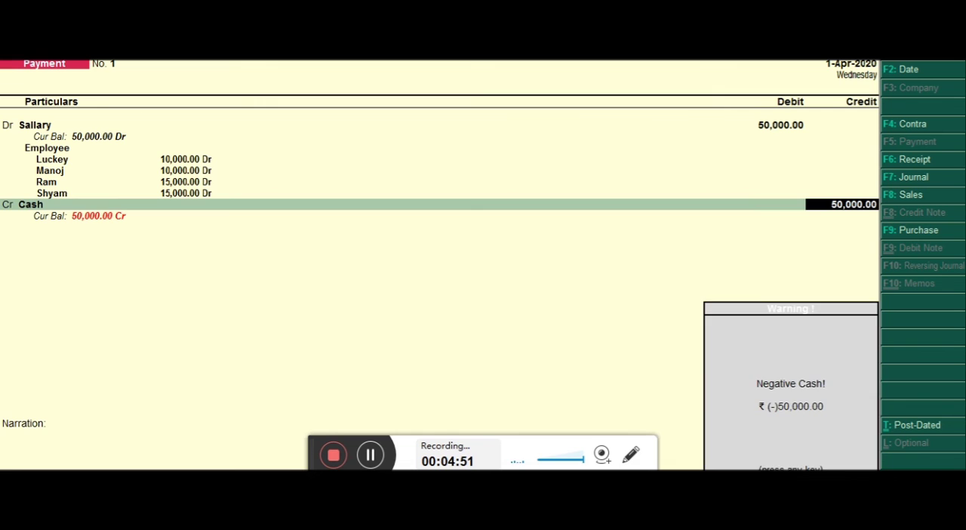
key("Return")
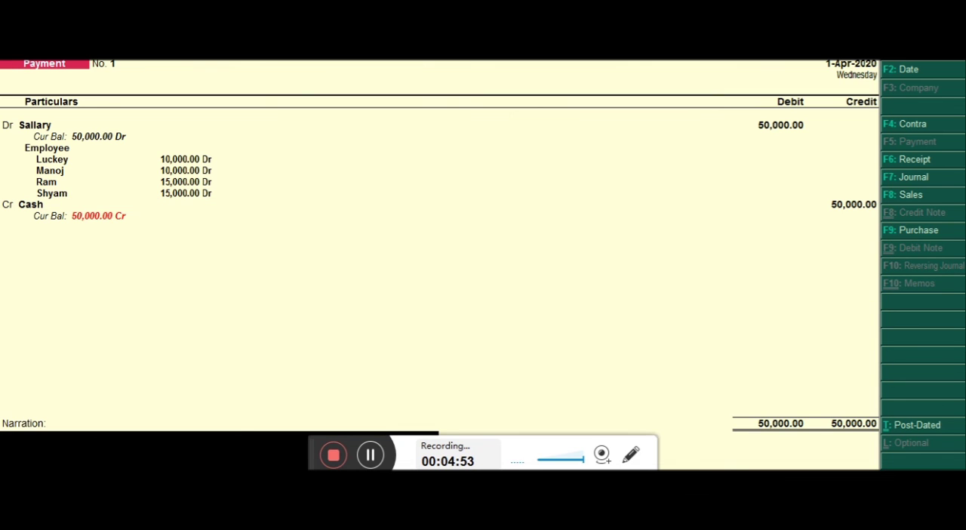
key("Return")
key("Return")
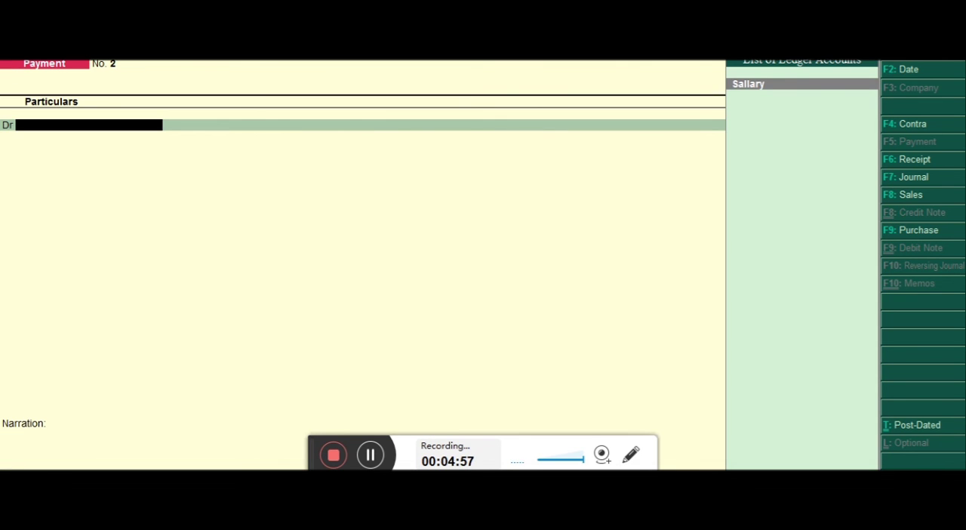
key("Escape")
key("Return")
key("Escape")
key("Escape")
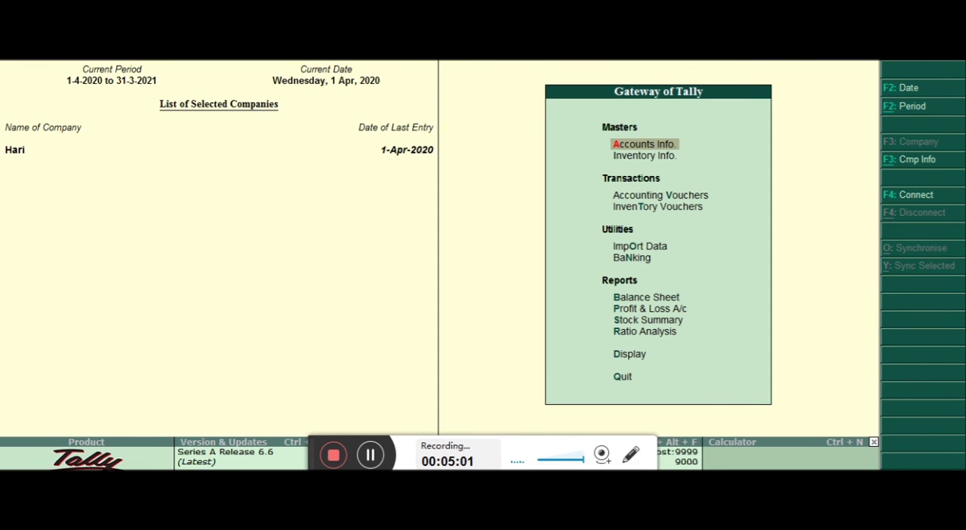
Display the cost centre Category Summary from the statements of accounts
key("Down")
key("Down")
key("Down")
key("Down")
key("Down")
key("Down")
key("Down")
key("Down")
key("Down")
key("Down")
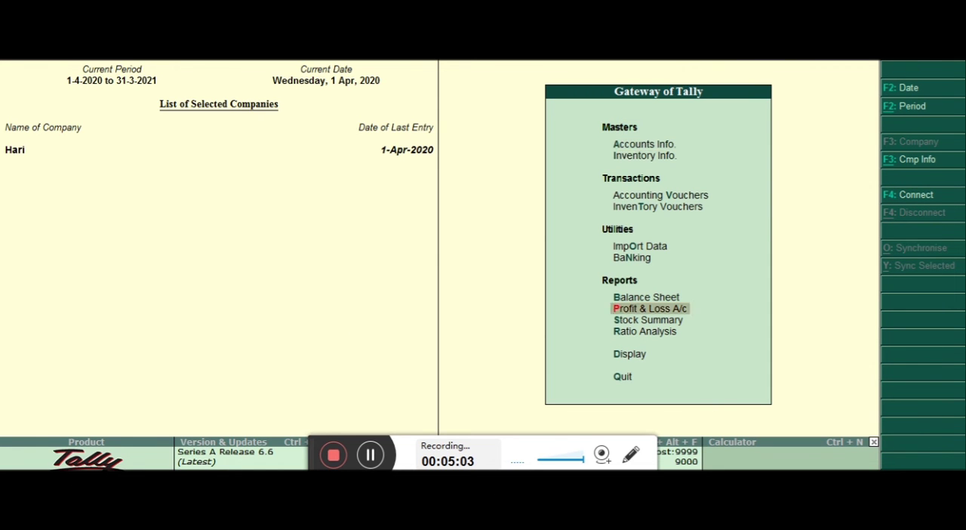
key("Return")
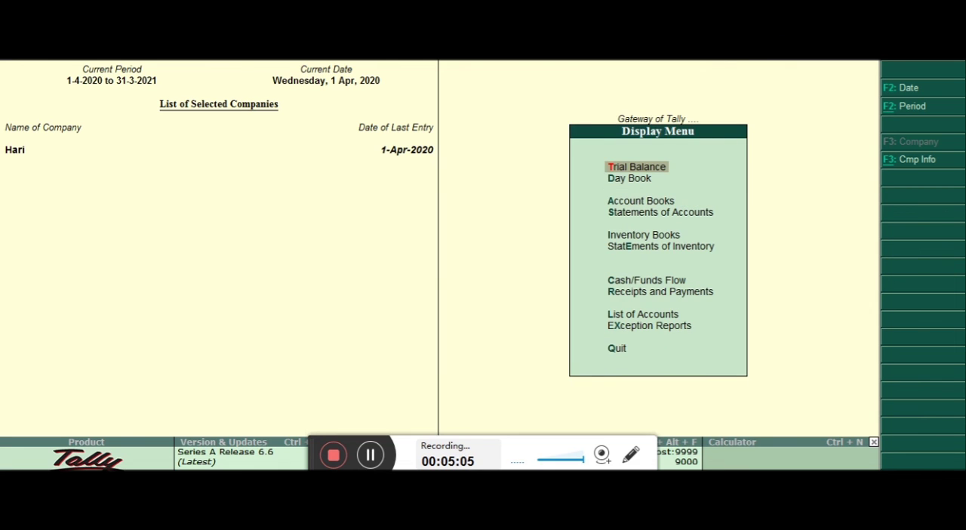
key("Down")
key("Down")
key("Down")
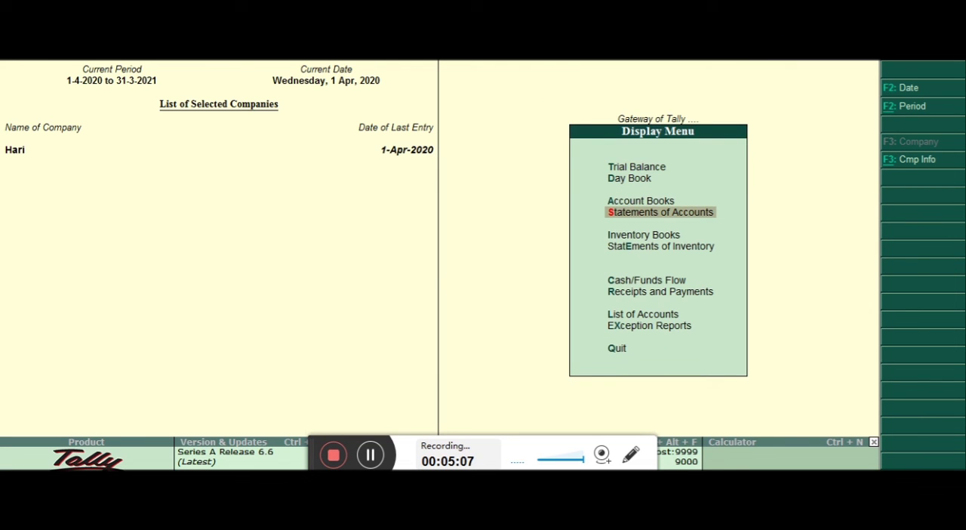
key("Return")
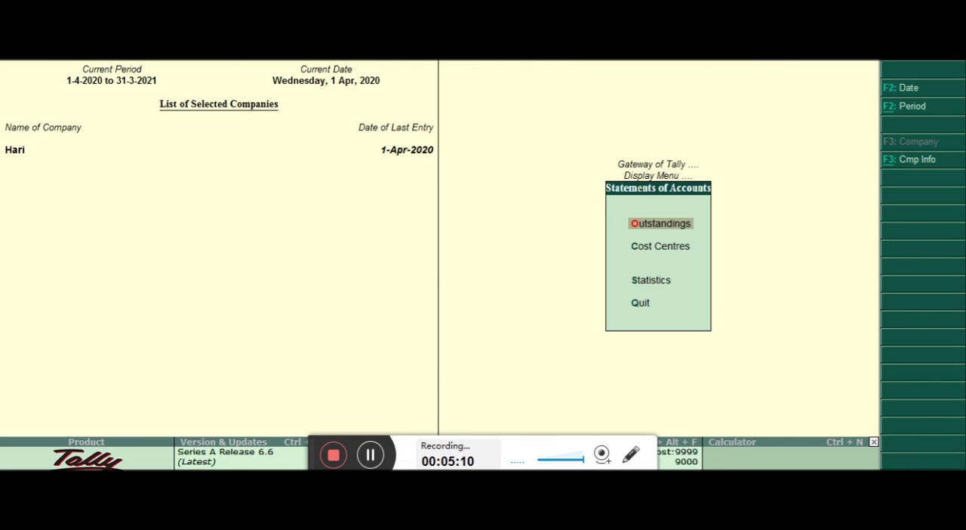
key("Down")
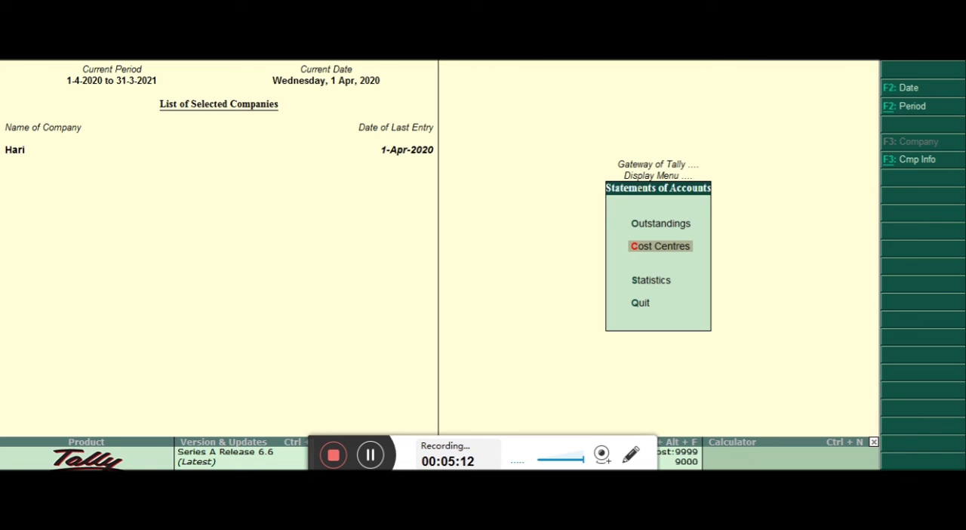
key("Return")
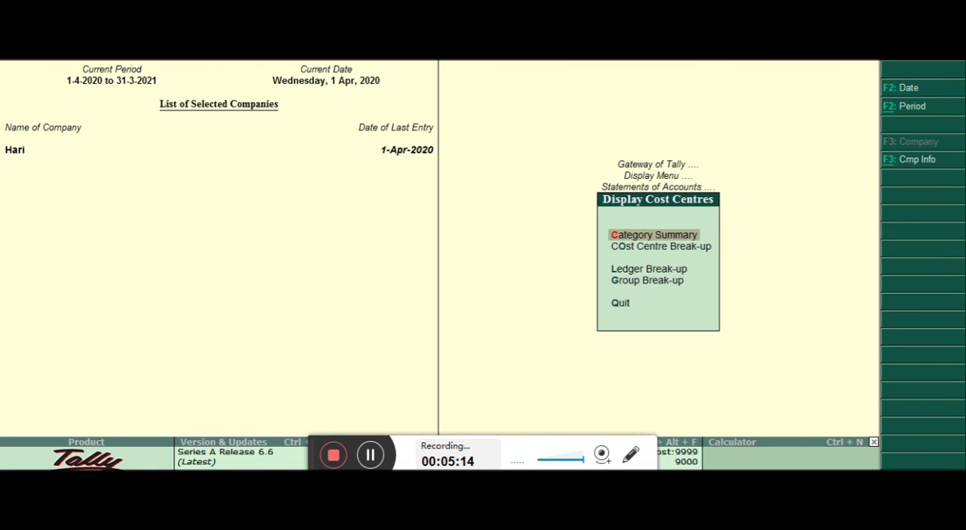
key("Return")
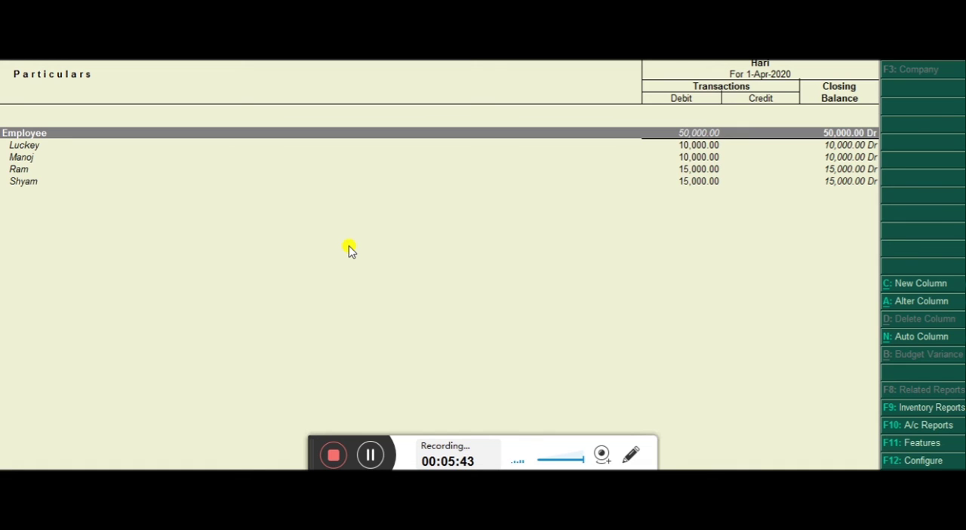
Open the print preview of the Cost Category Summary and zoom in on the page
key("Down")
key("Down")
key("Down")
key("Down")
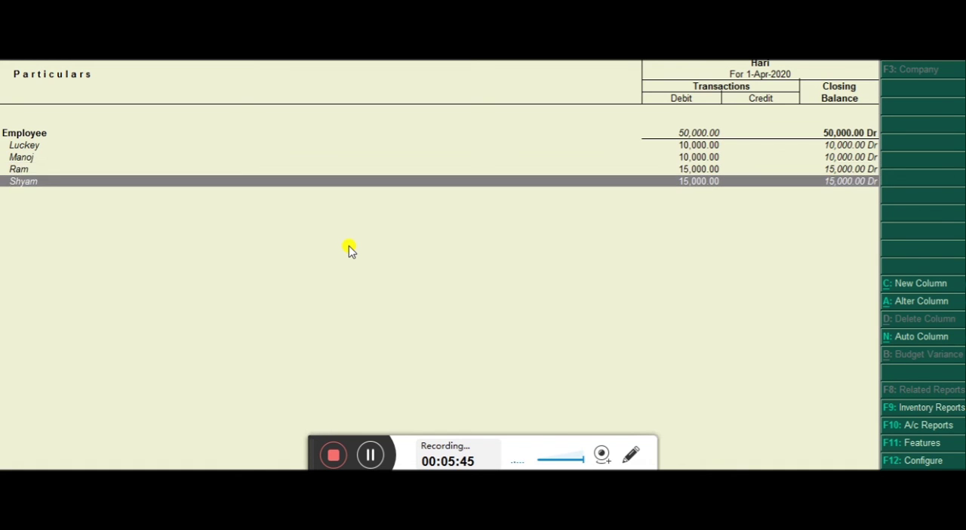
key("Up")
key("Up")
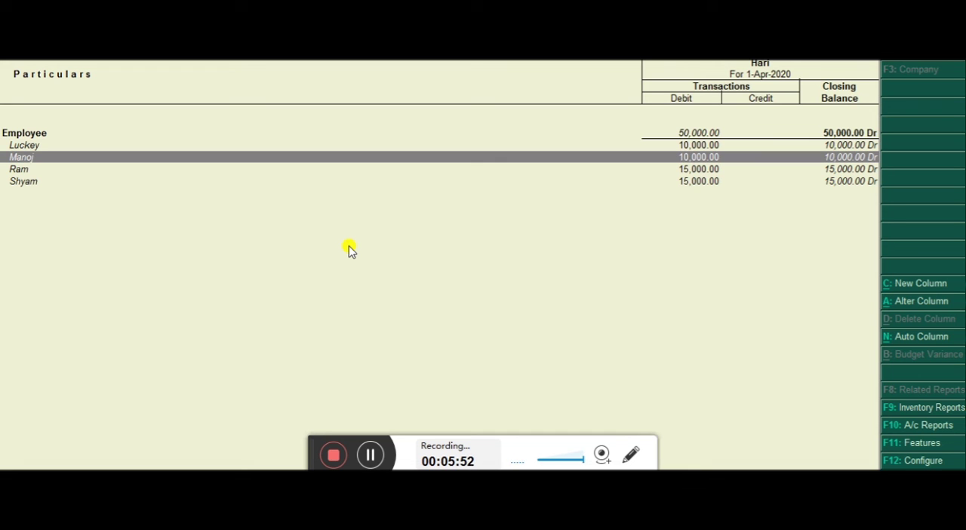
key("alt+p")
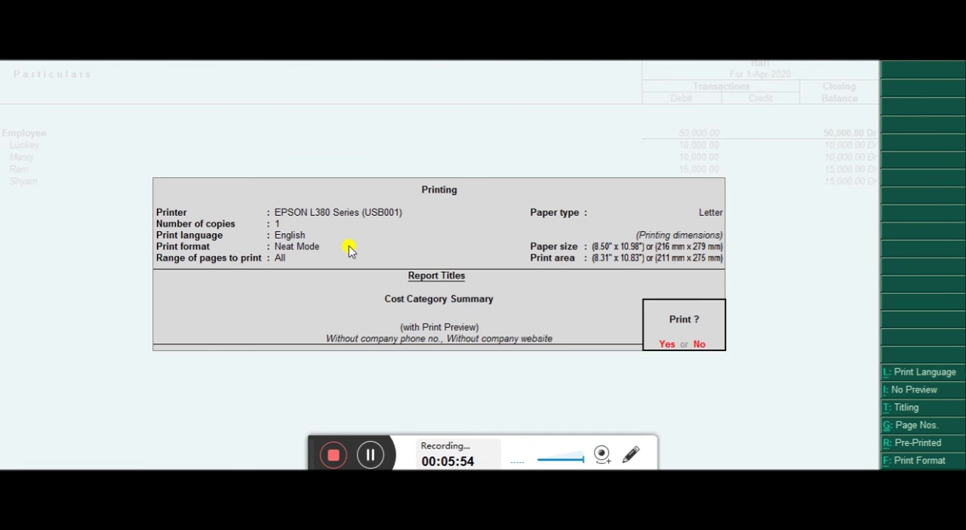
key("Return")
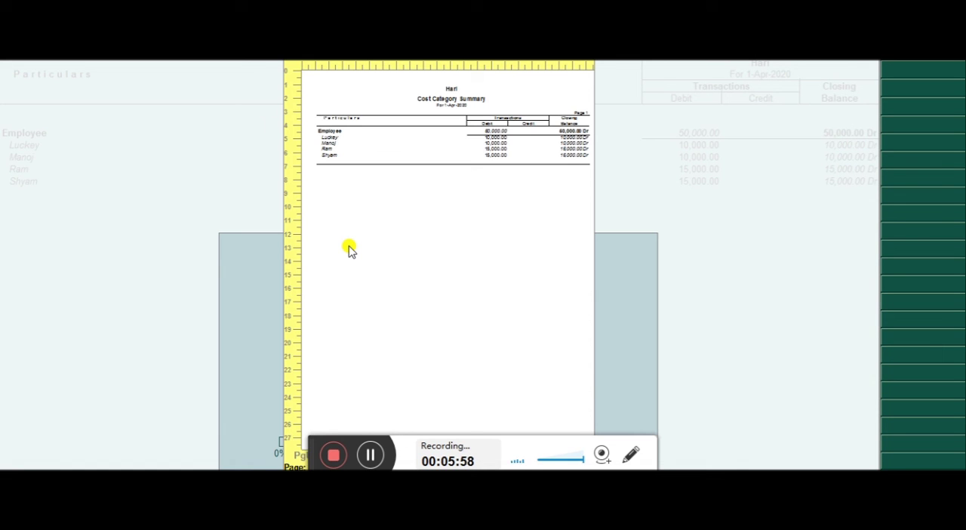
left_click(349, 249)
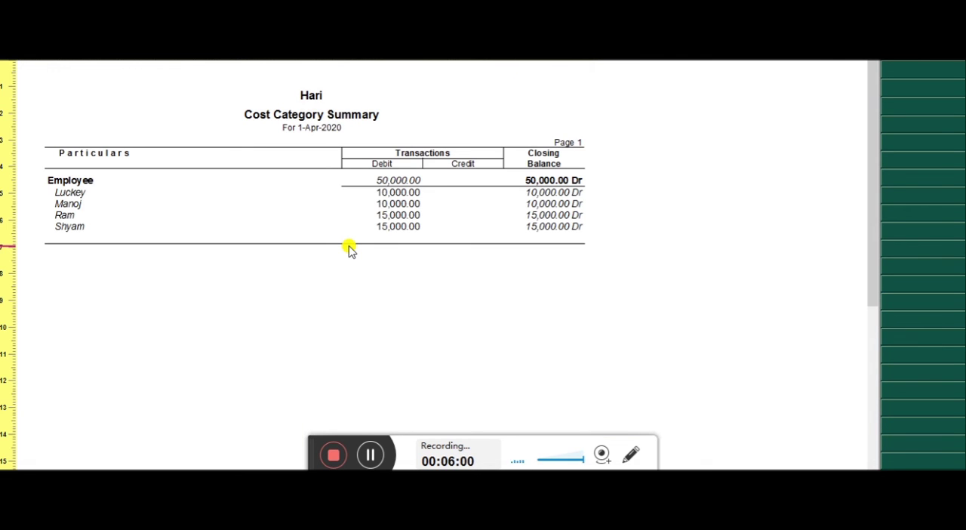